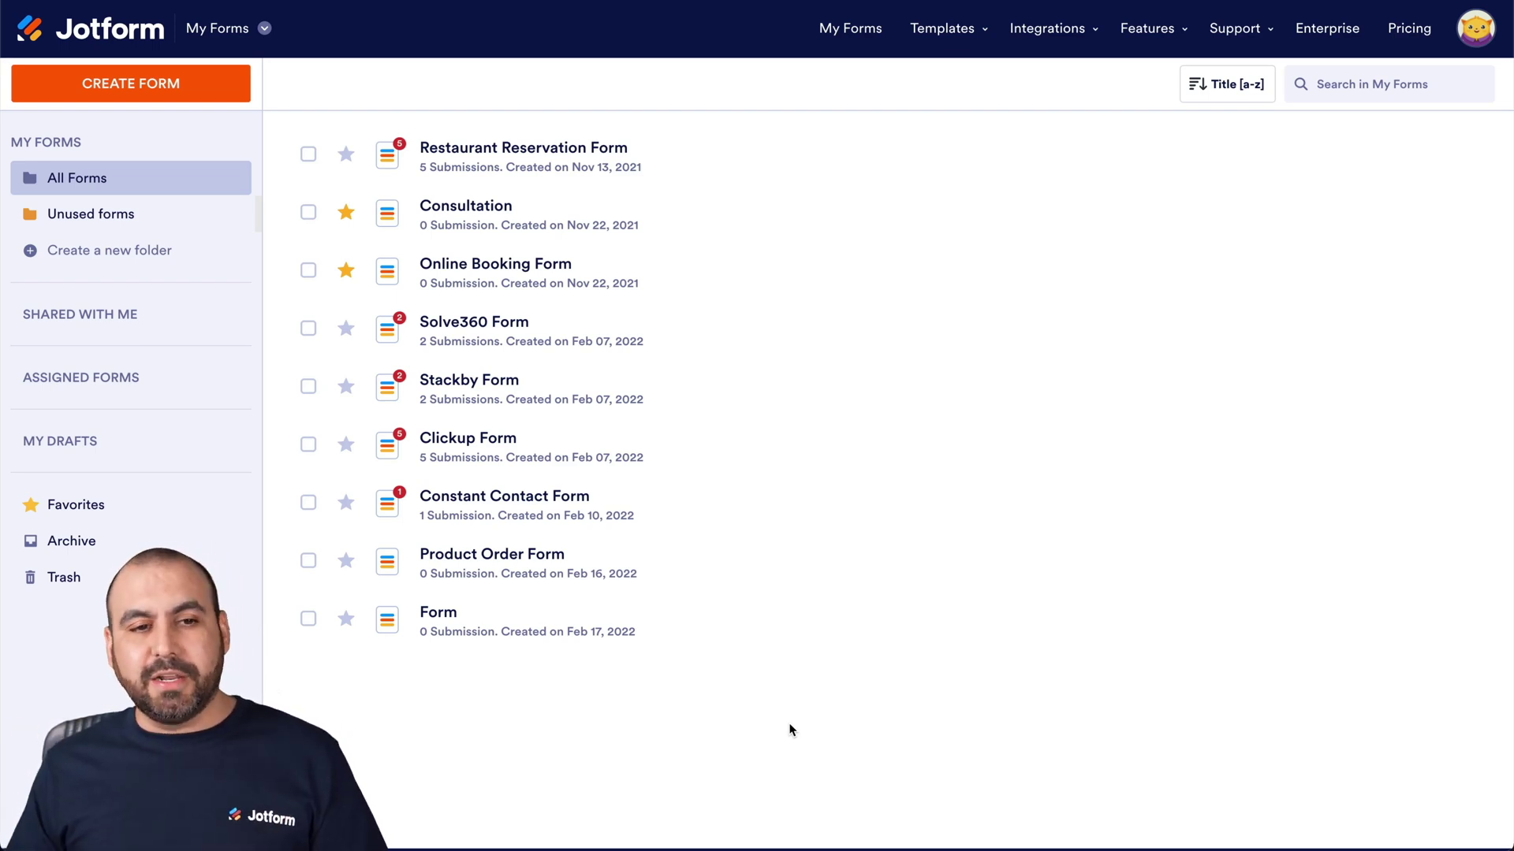
# Step: Create a new blank Classic Form from scratch
pyautogui.click(146, 79)
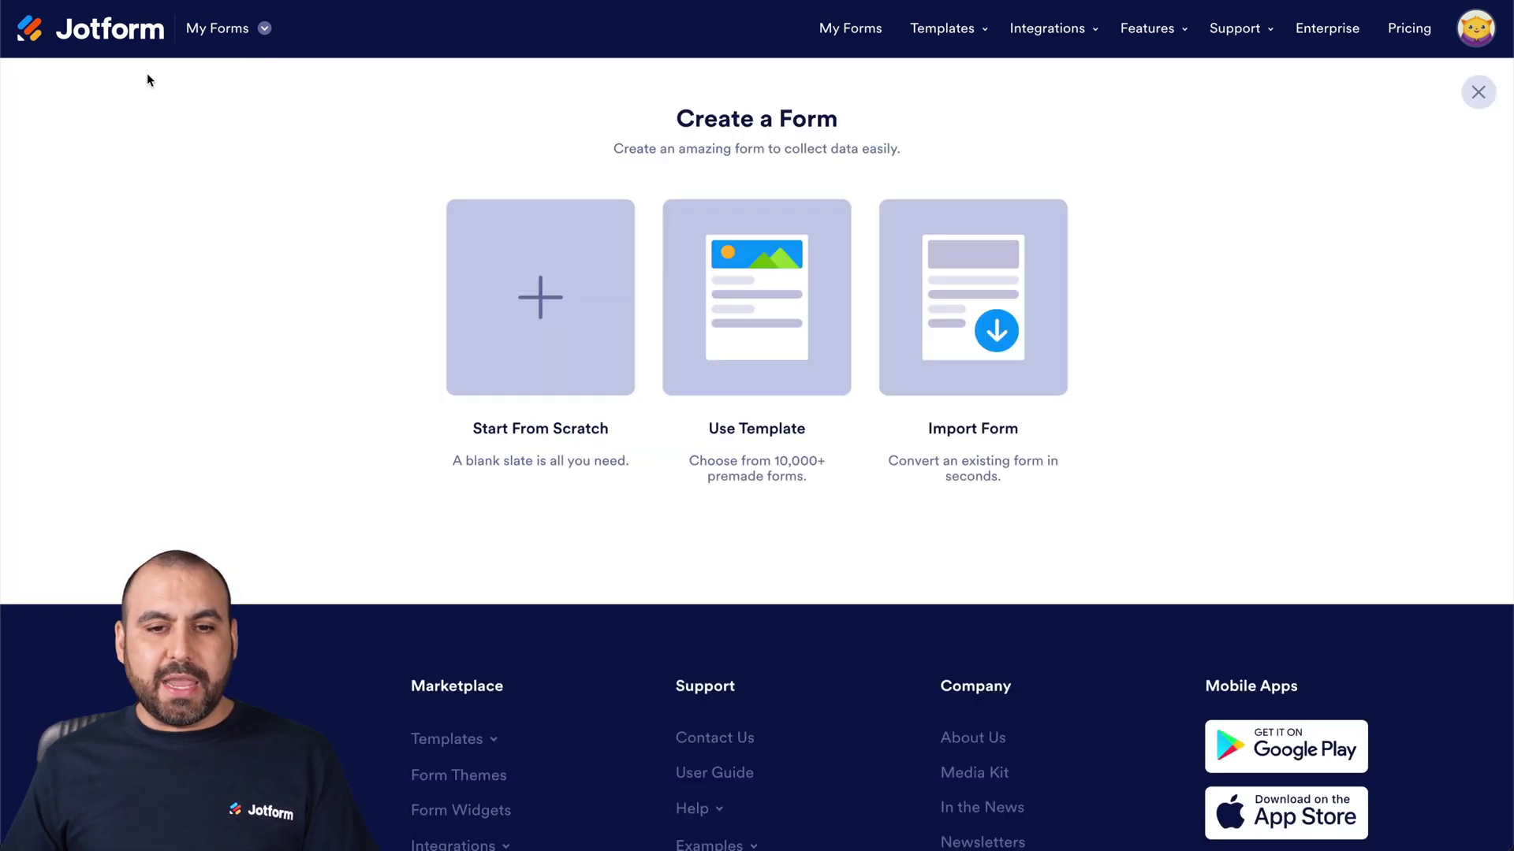
pyautogui.click(483, 301)
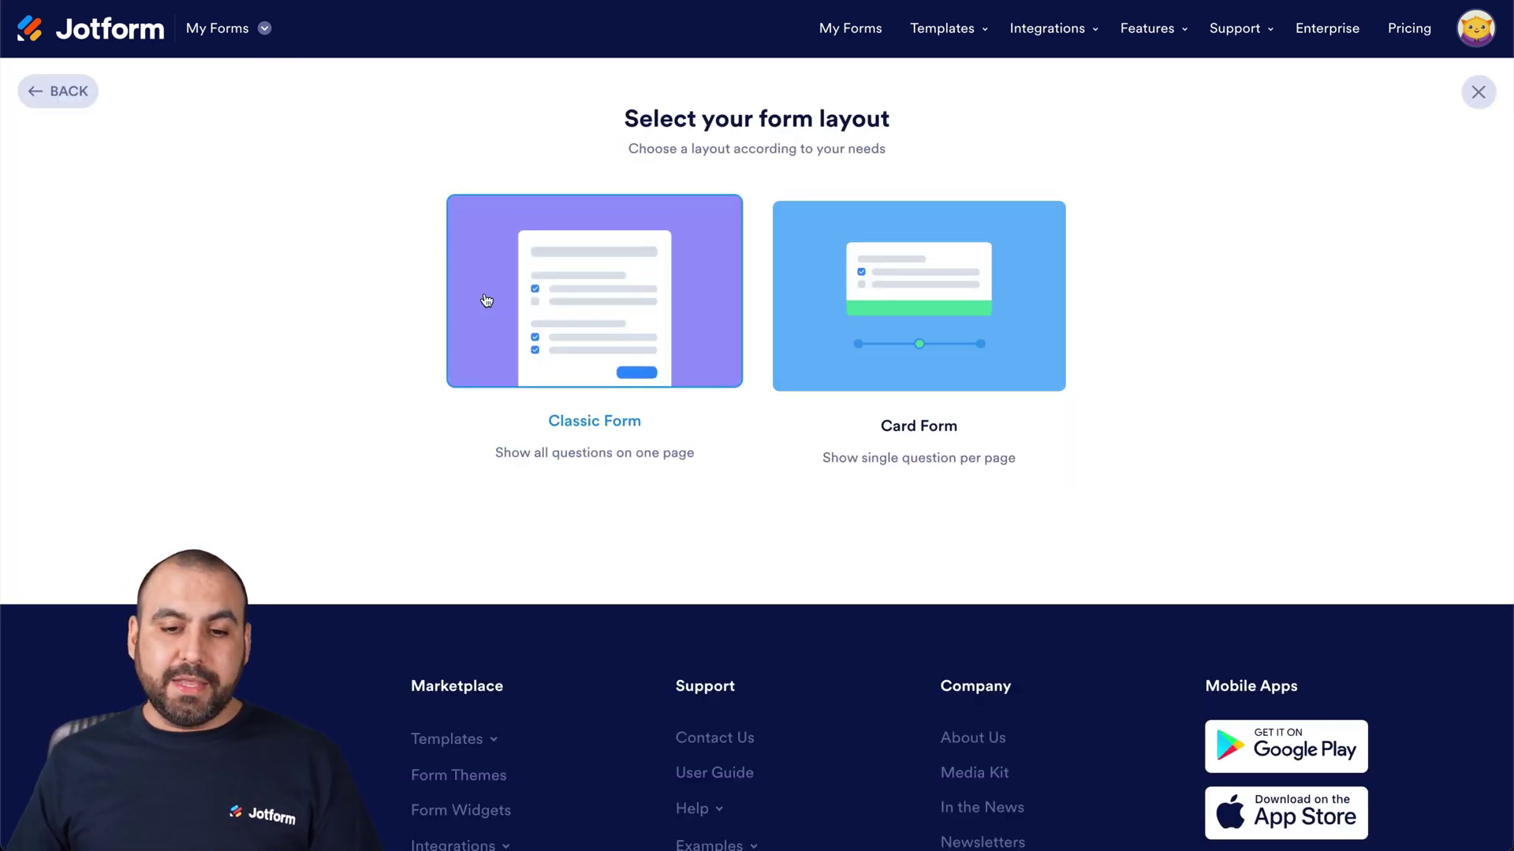
pyautogui.click(577, 291)
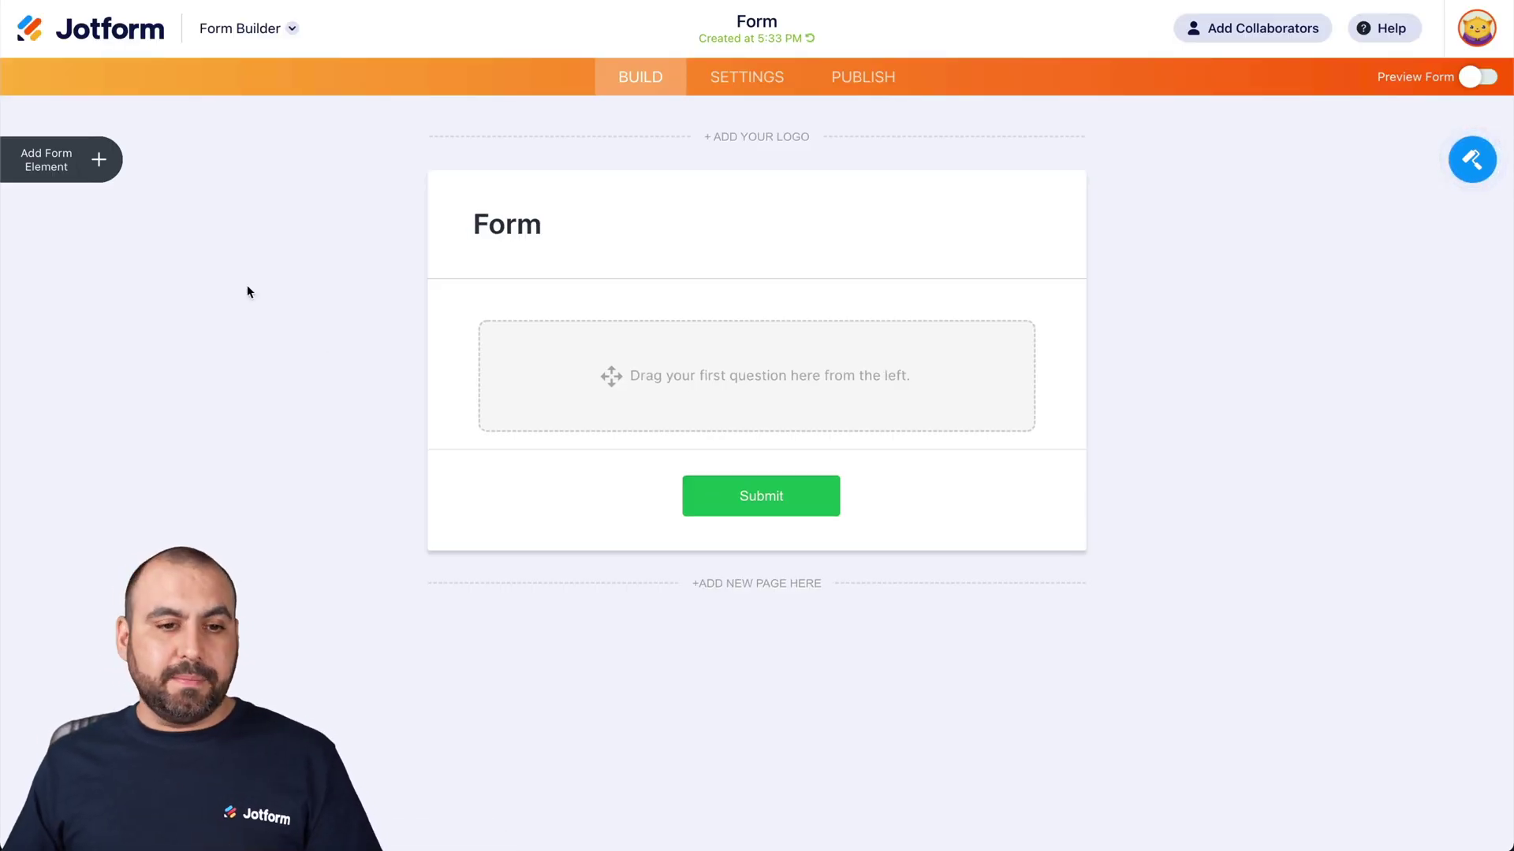
# Step: Add a Full Name field and a Phone field to the form
pyautogui.click(100, 160)
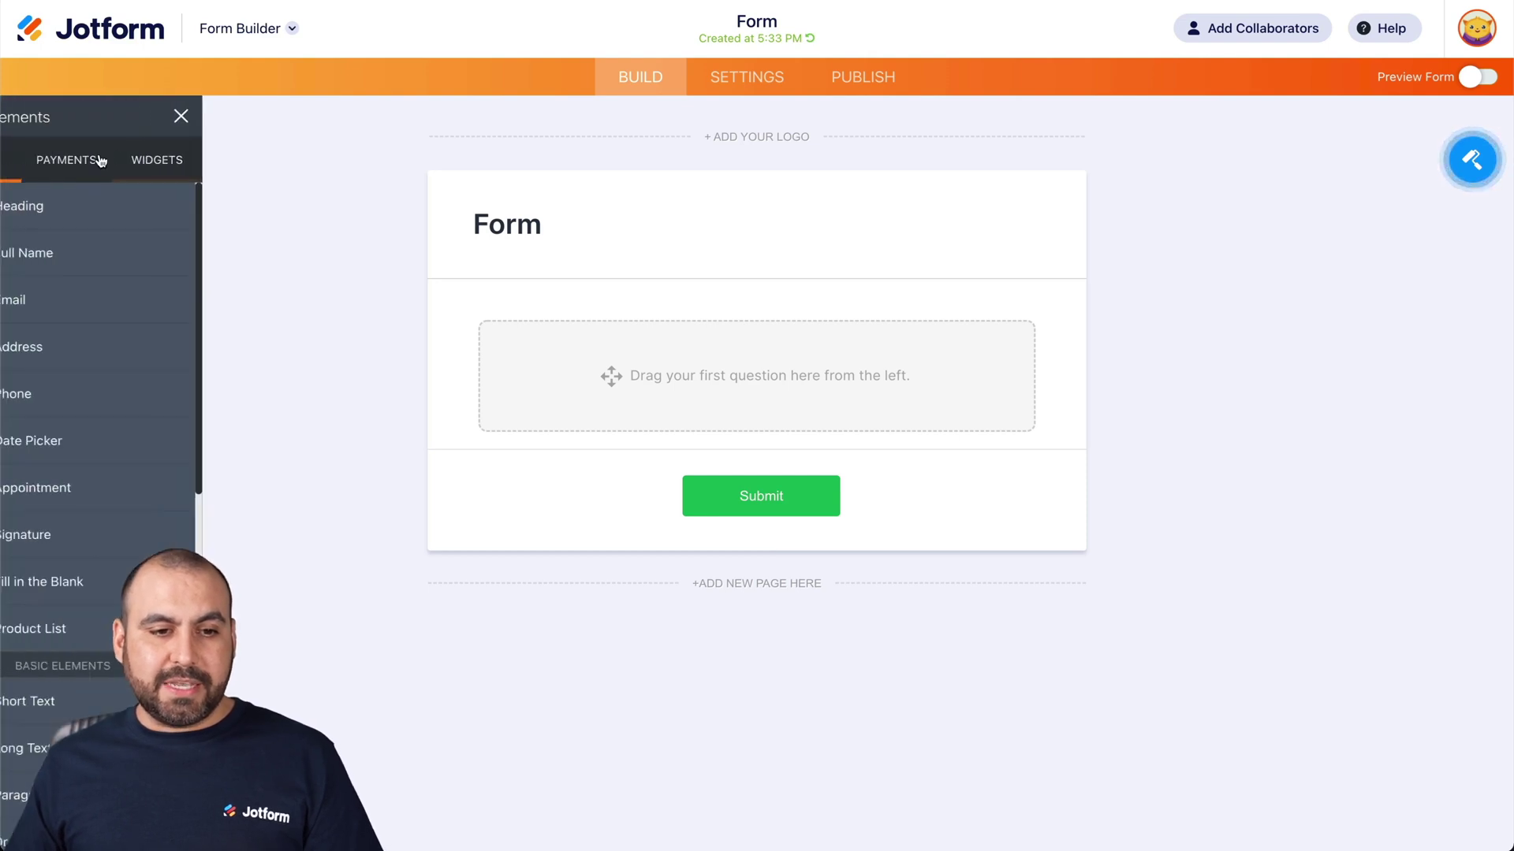
pyautogui.click(135, 246)
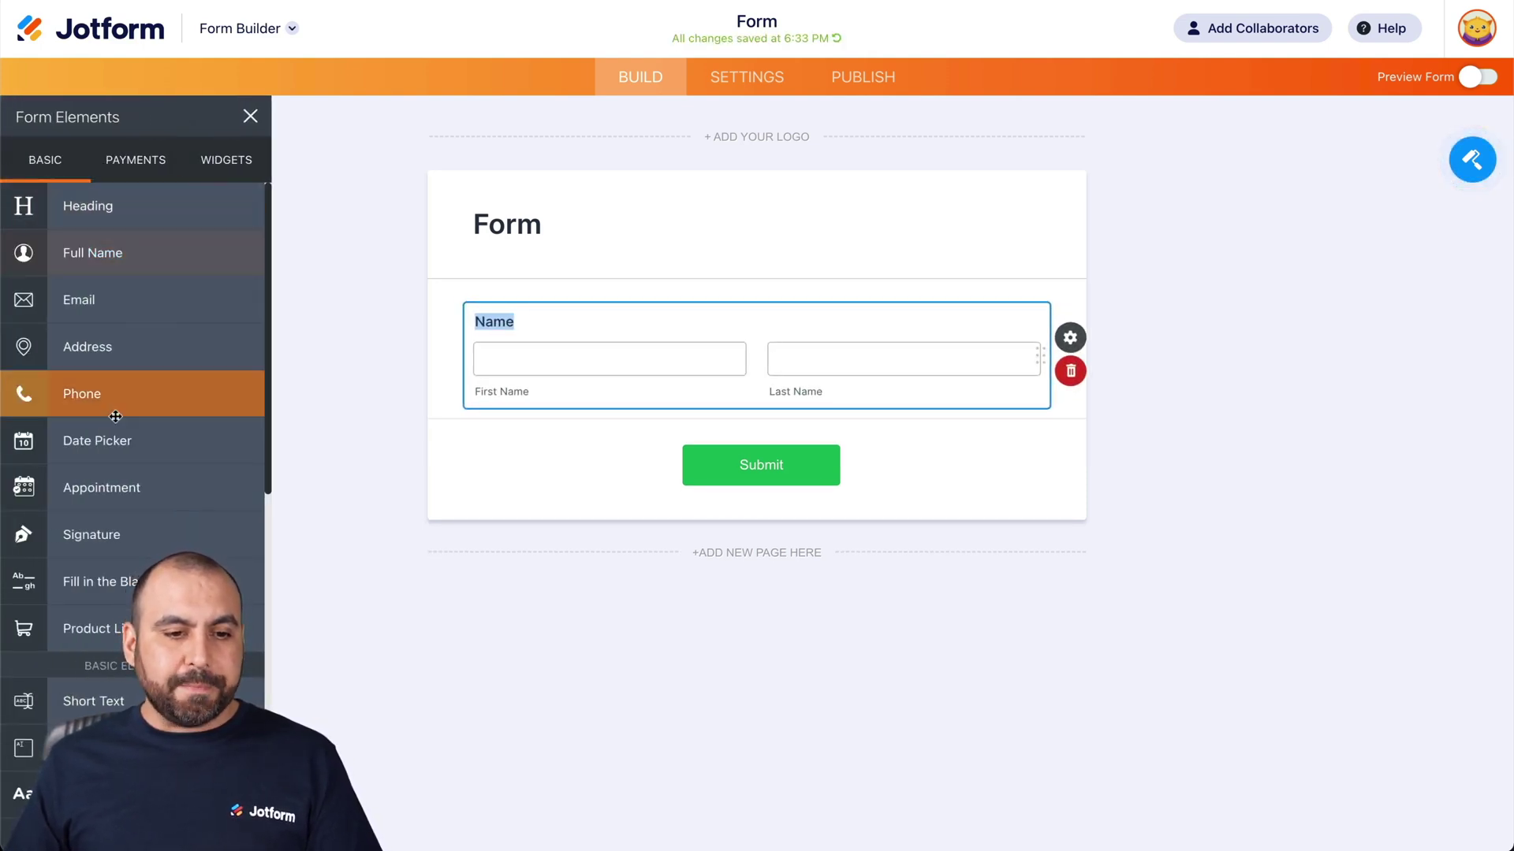
pyautogui.click(117, 410)
pyautogui.click(129, 309)
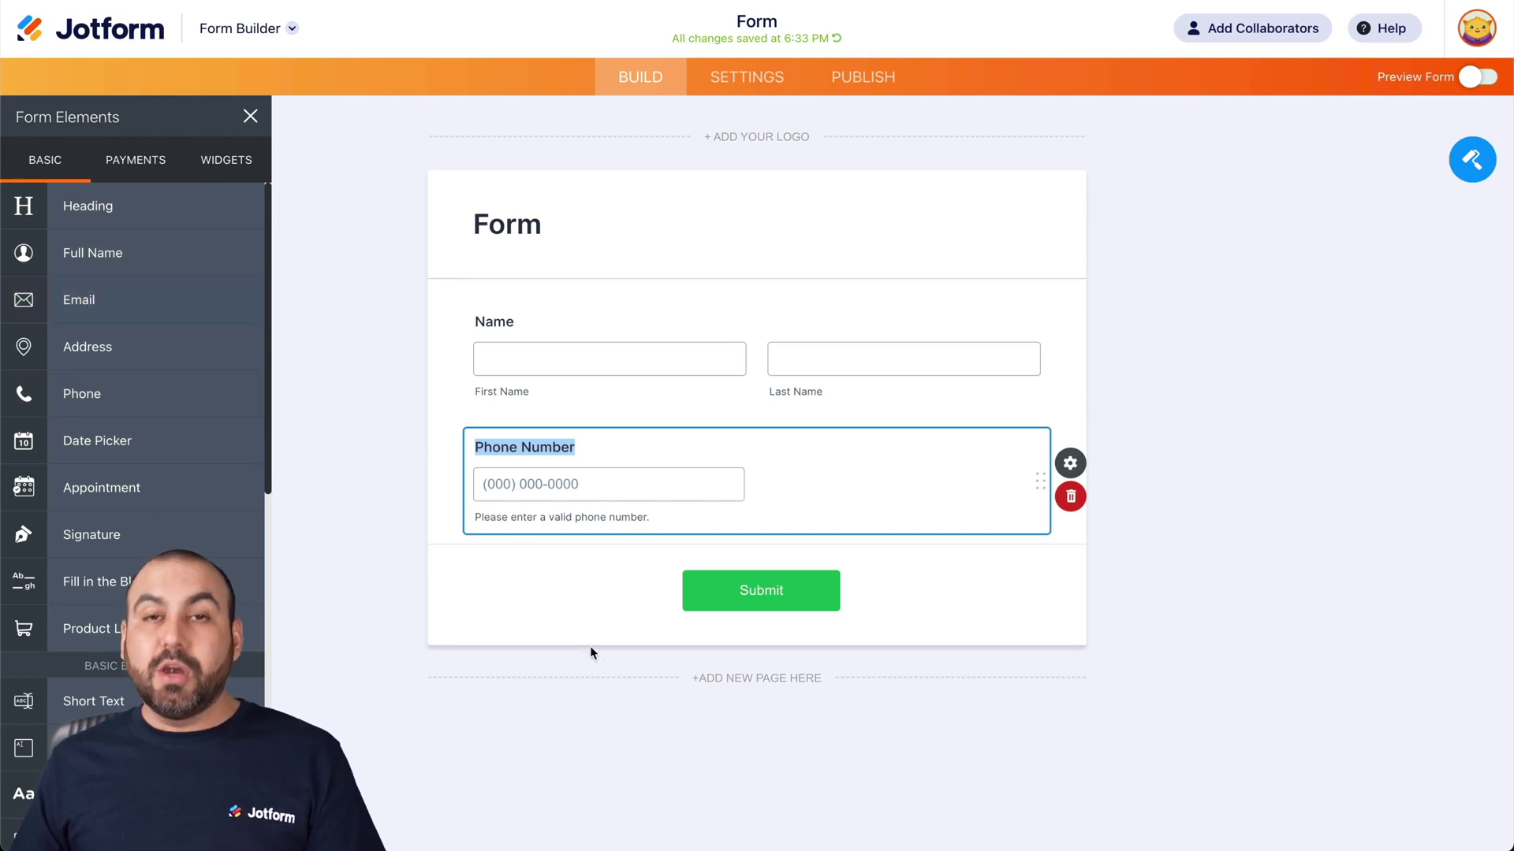
pyautogui.click(741, 79)
# Step: Find XVerify in Integrations by searching 'xve', add it, and select its API Key field
pyautogui.click(170, 434)
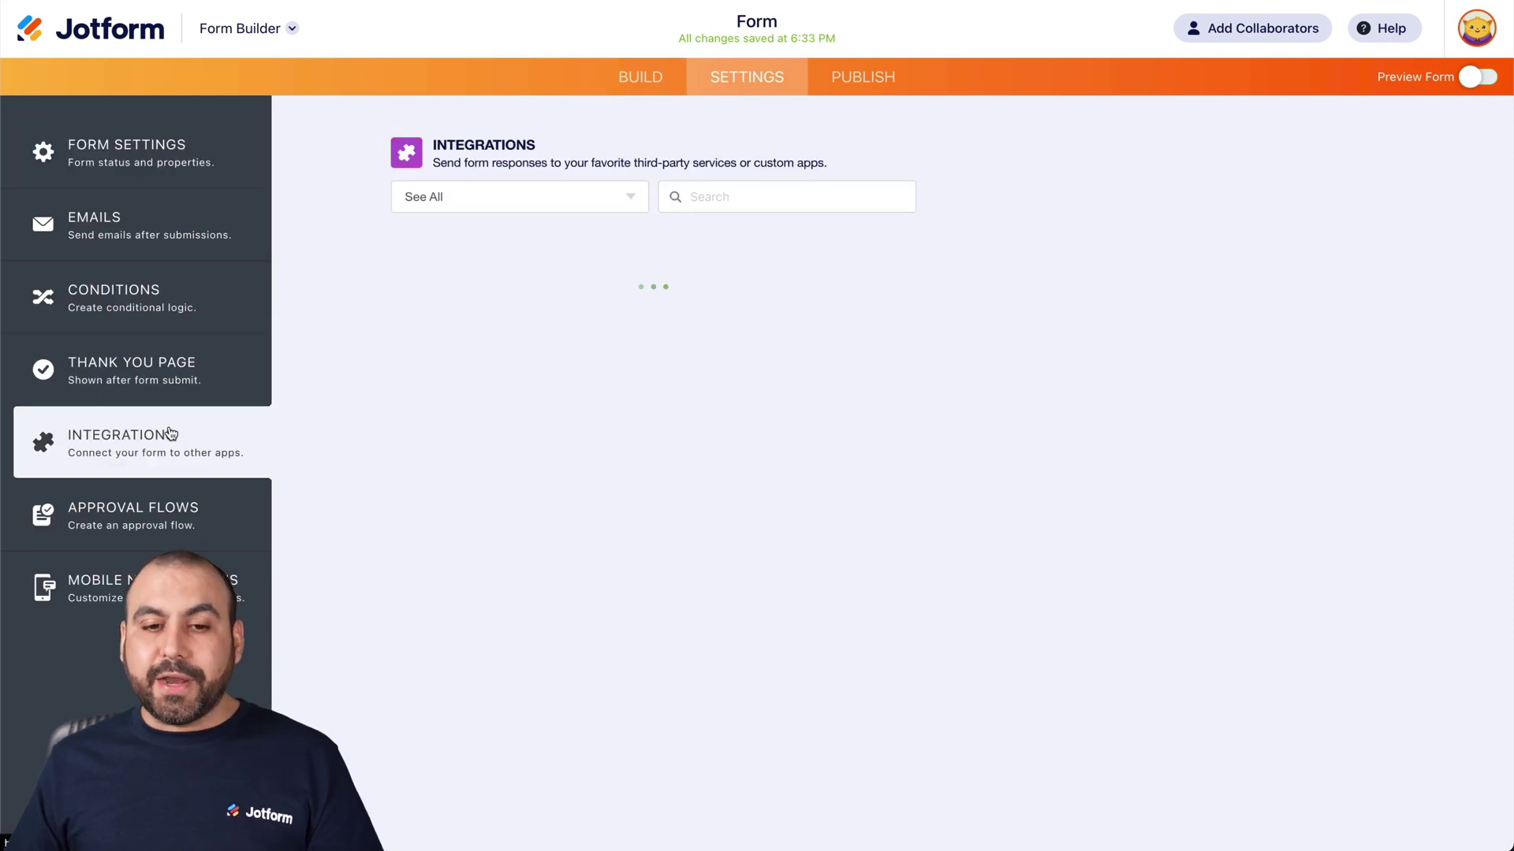
pyautogui.click(757, 198)
pyautogui.write('xverify')
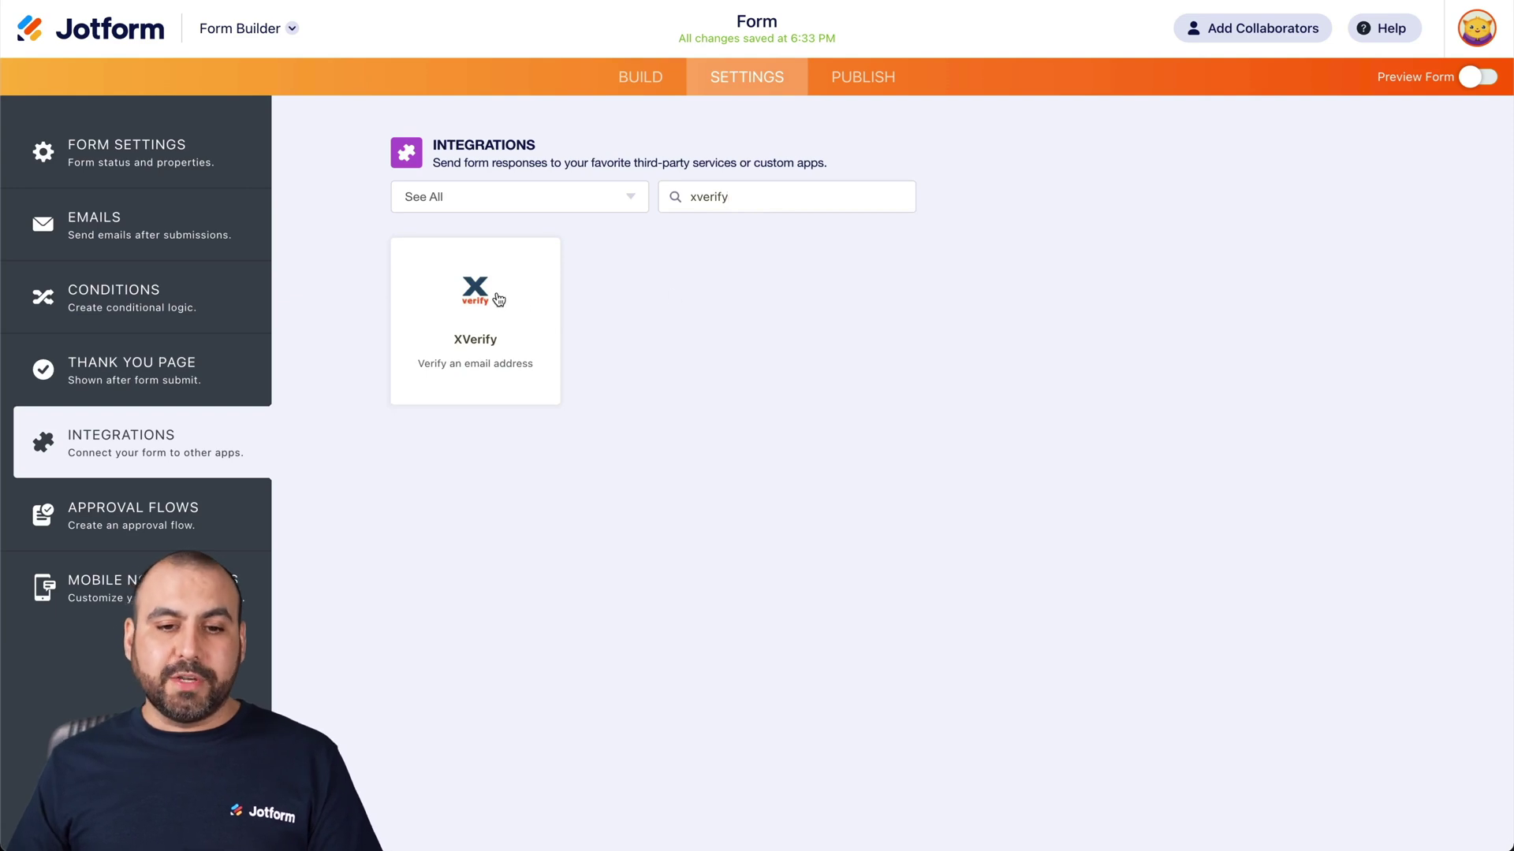
pyautogui.click(498, 299)
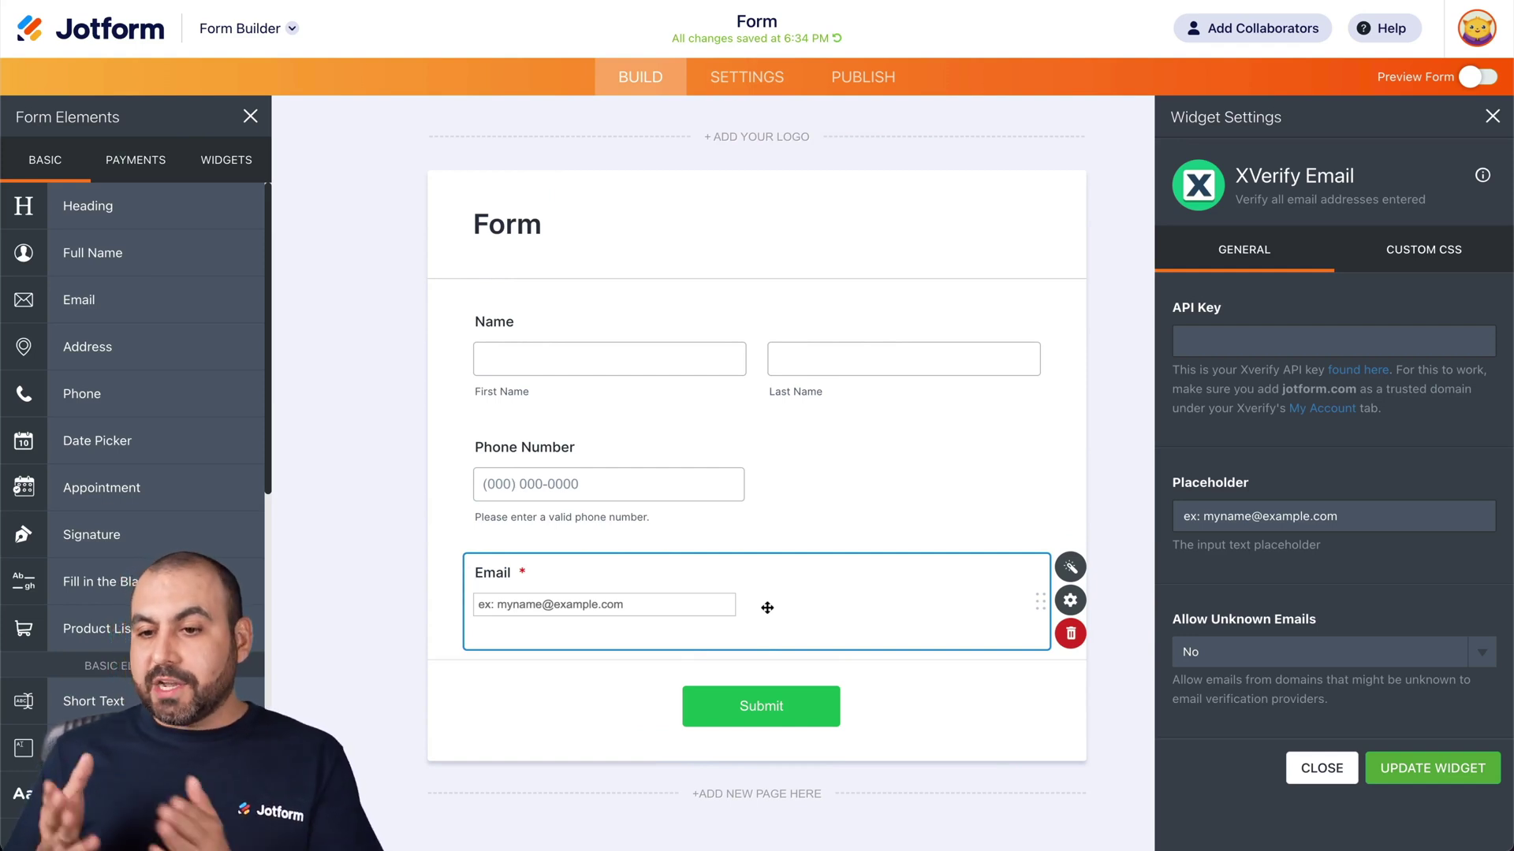
pyautogui.click(1336, 331)
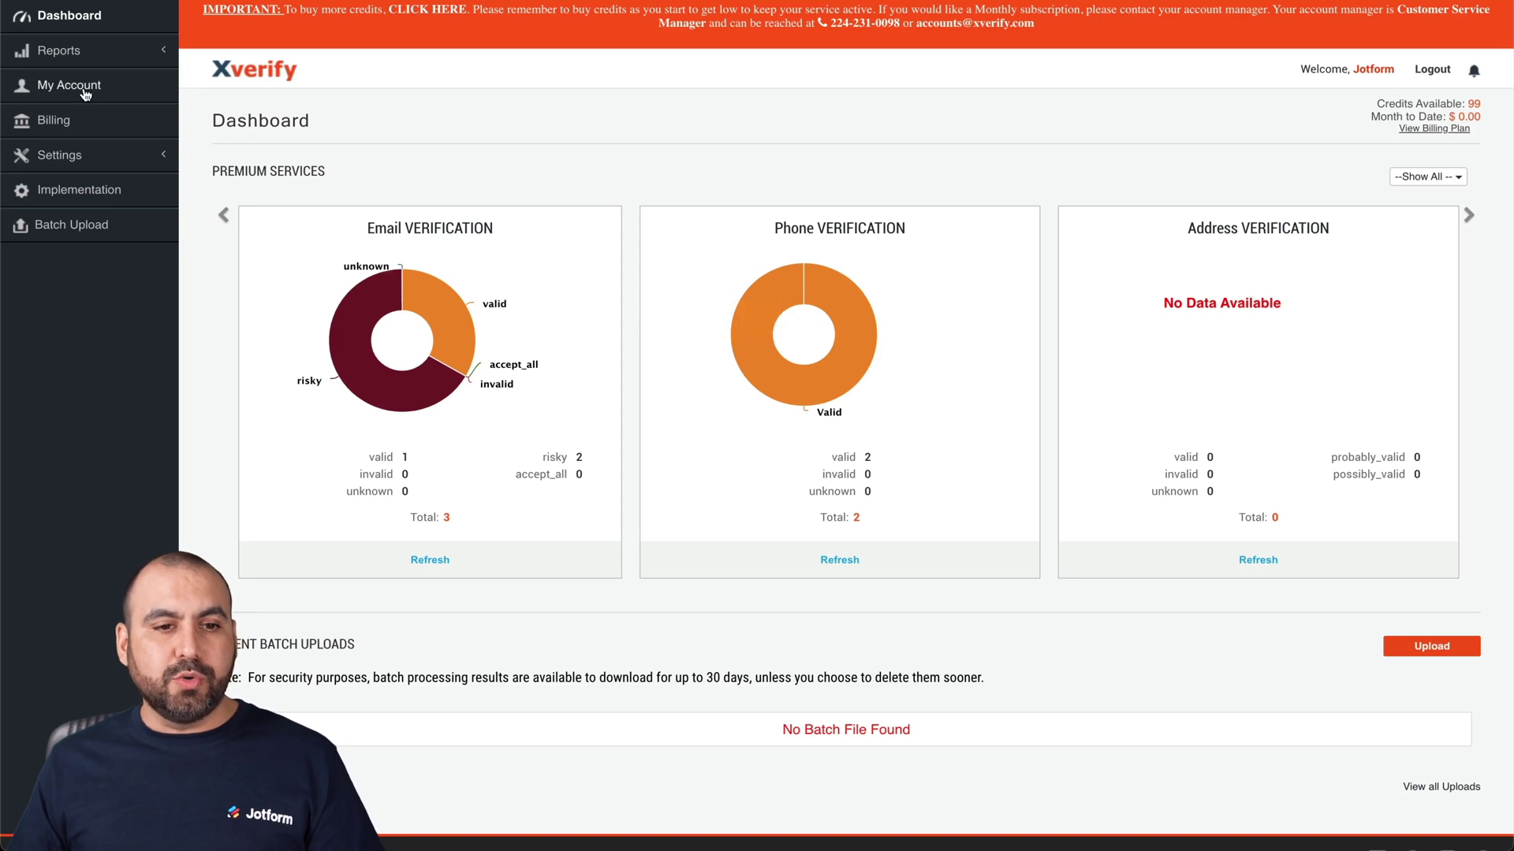
# Step: Copy the API key from the Xverify My Account page
pyautogui.click(83, 92)
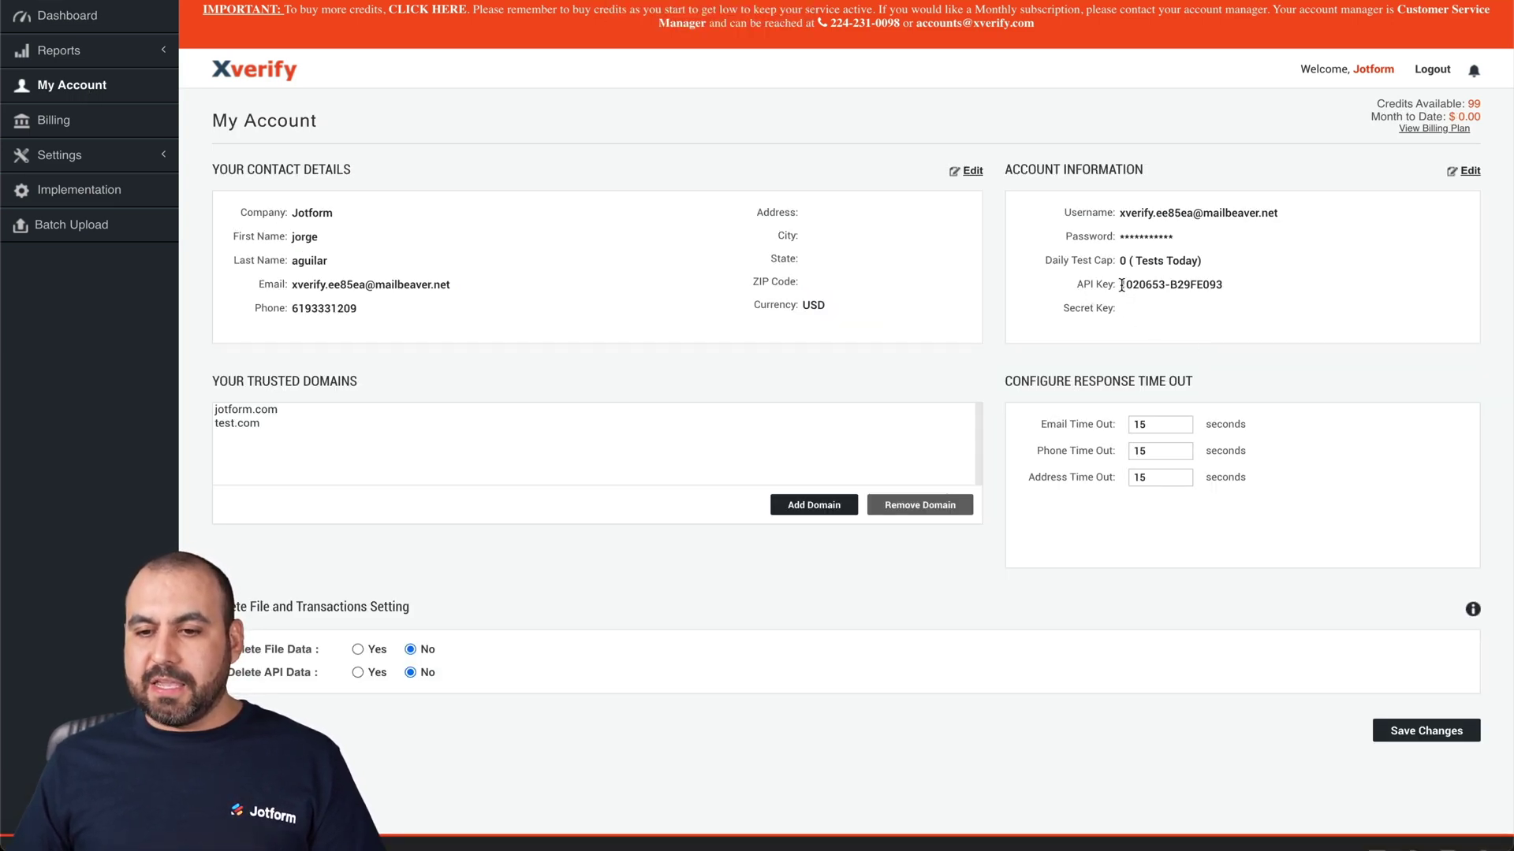
pyautogui.moveTo(1121, 285); pyautogui.dragTo(1226, 290)
pyautogui.hotkey('ctrl', 'c')
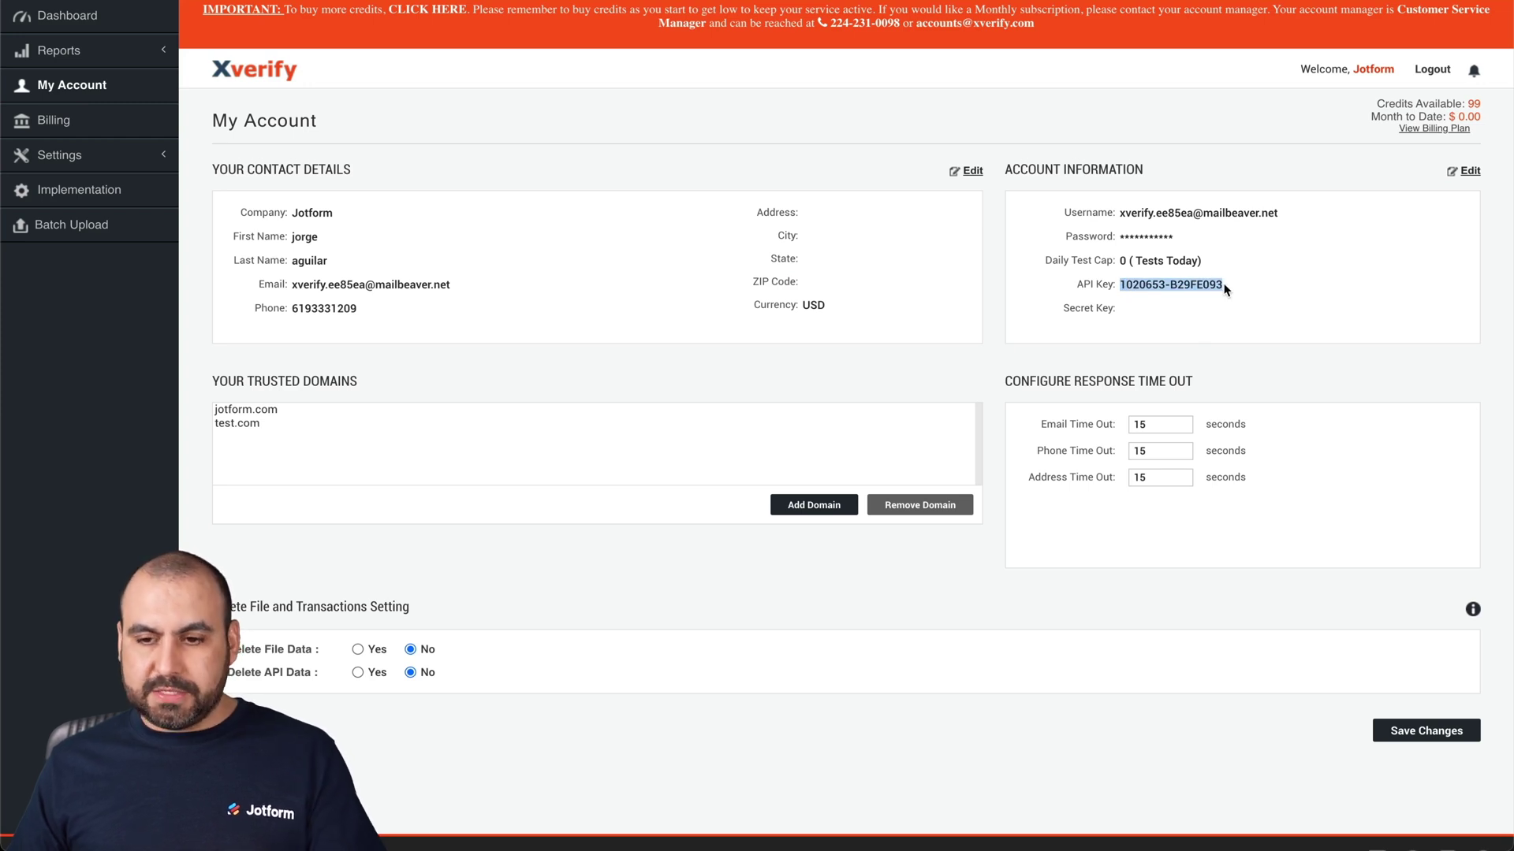
pyautogui.click(1267, 313)
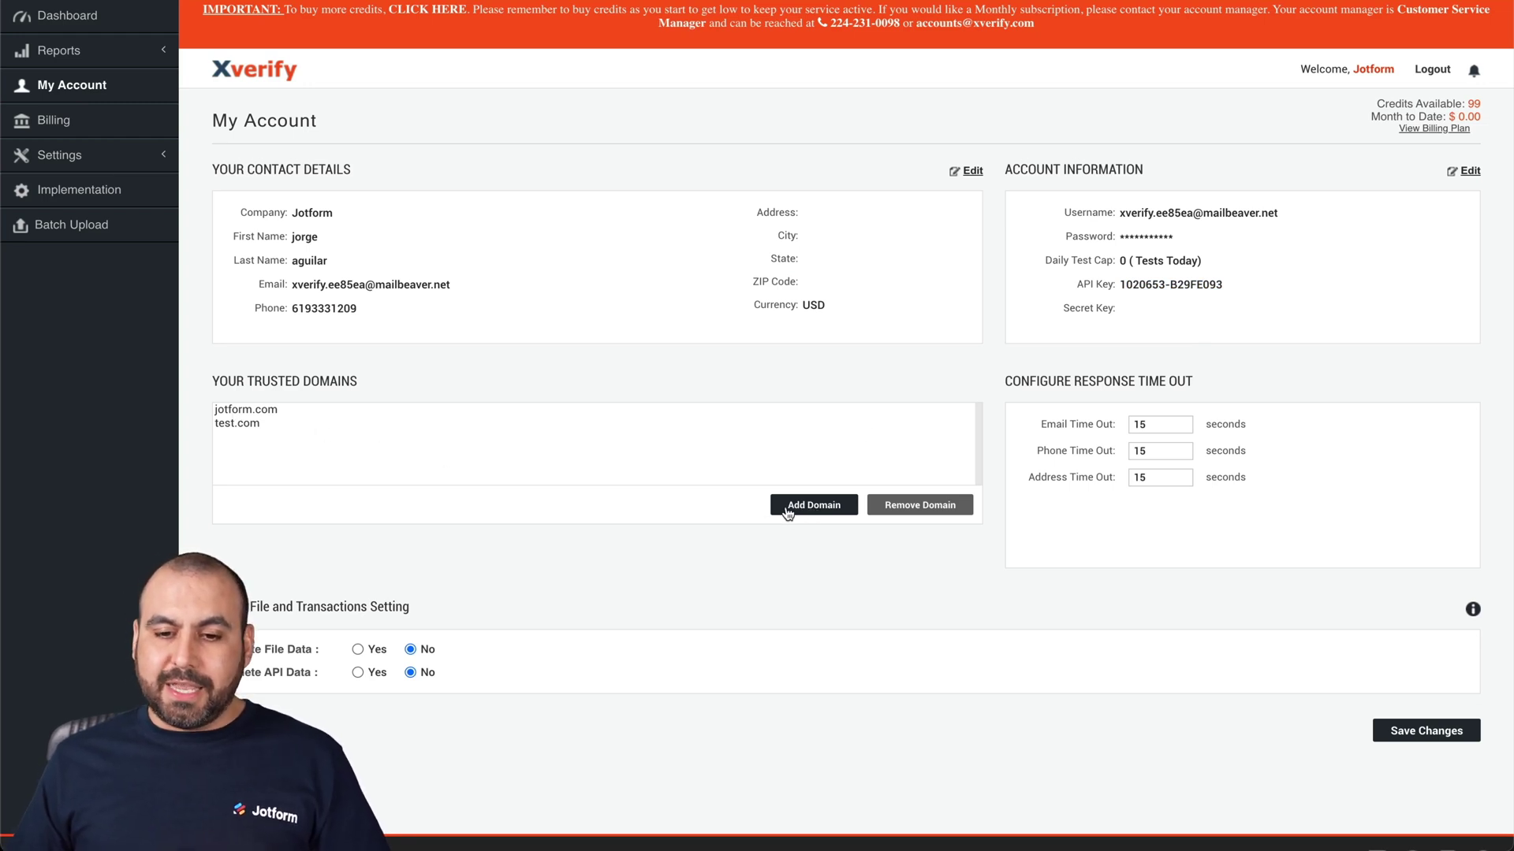
# Step: Add jotform.com as a trusted domain and dismiss the 'already exists' alert
pyautogui.click(812, 506)
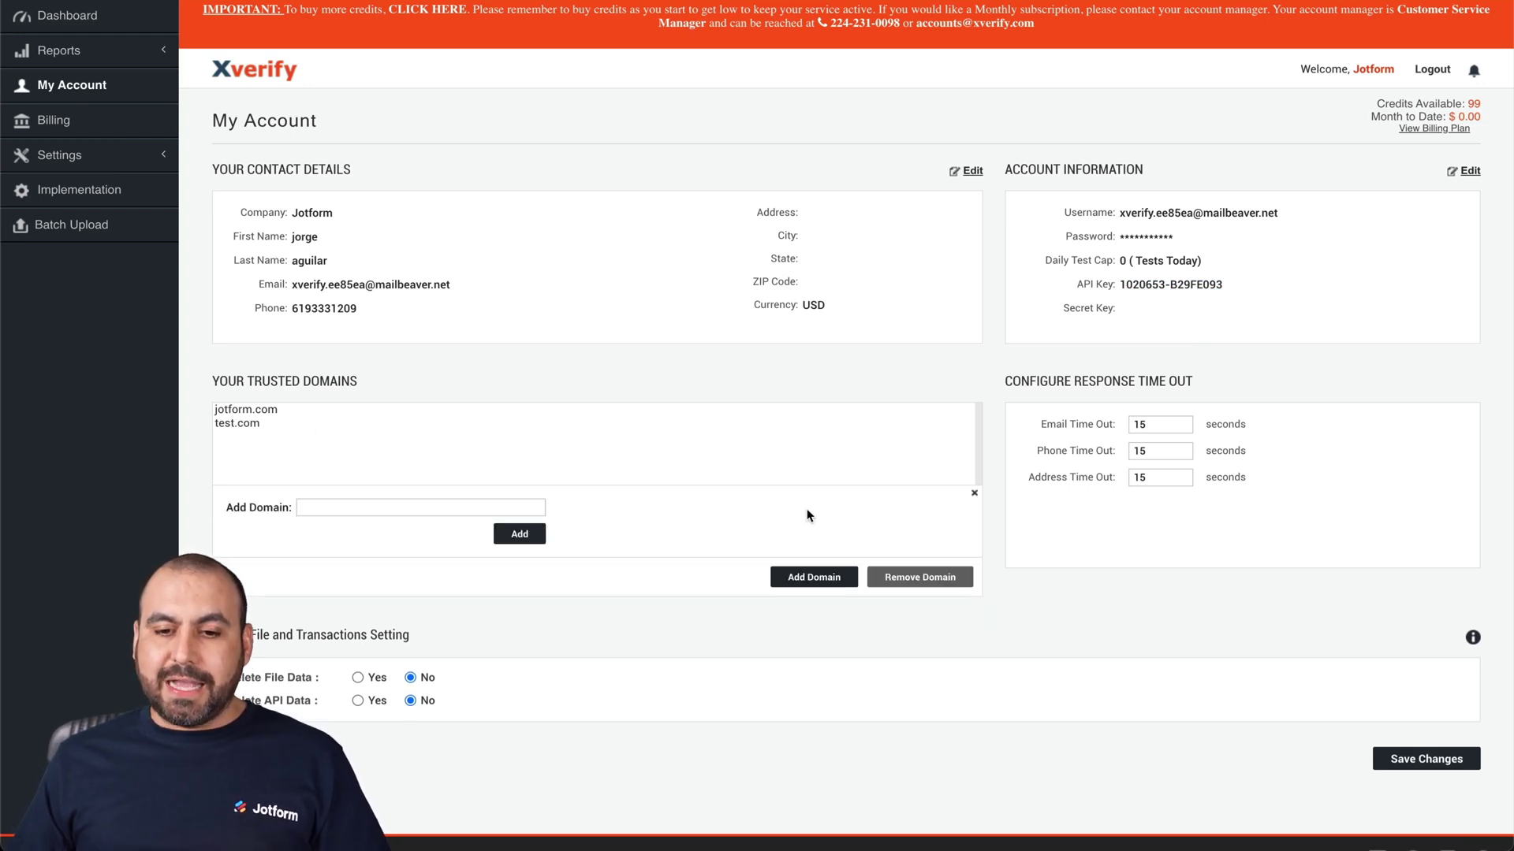
pyautogui.click(402, 506)
pyautogui.write('jotform')
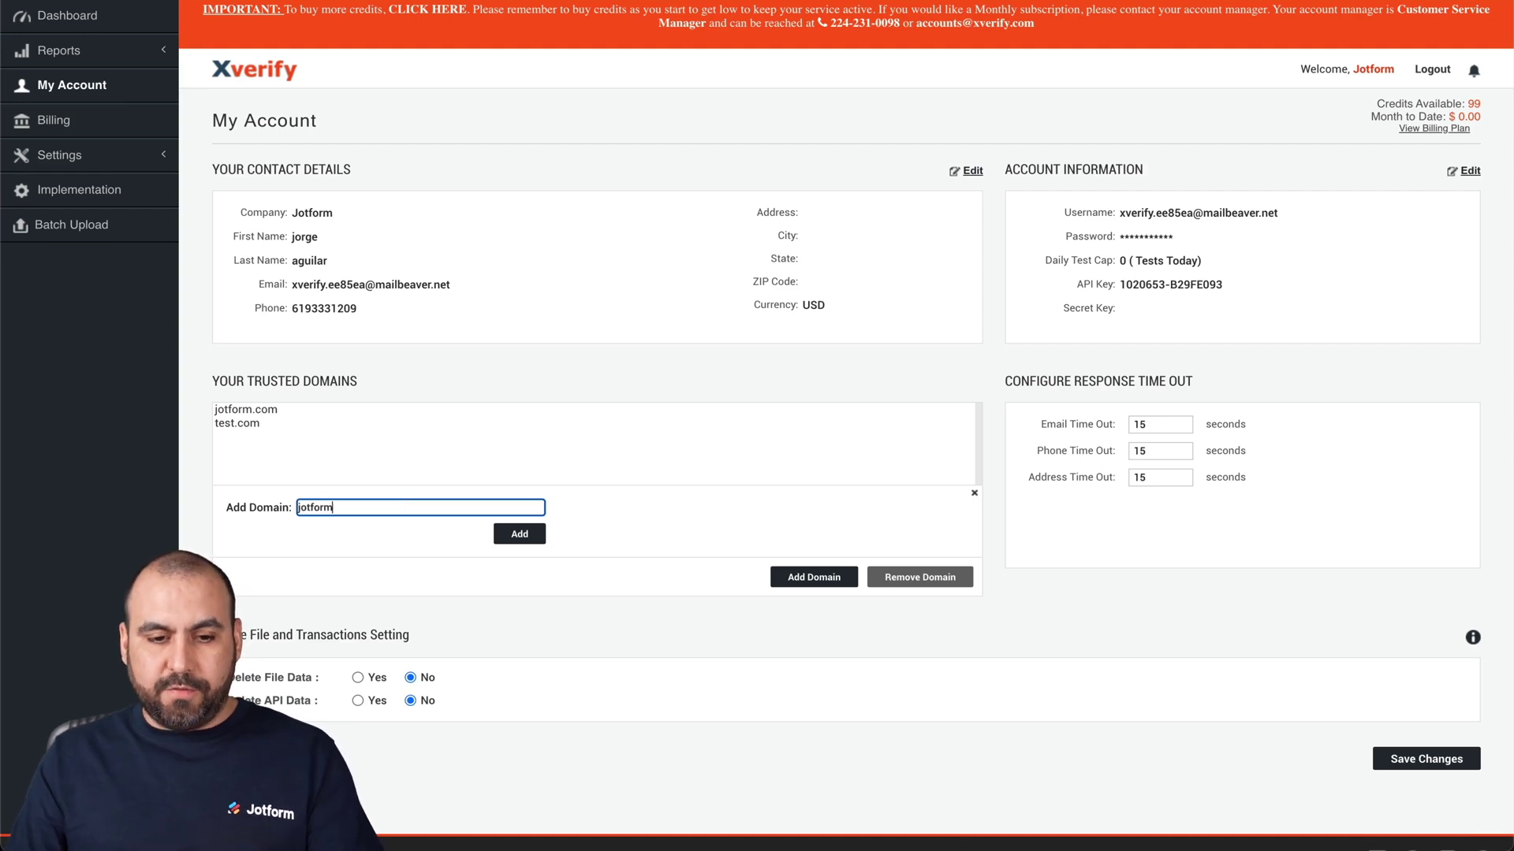
pyautogui.write('.com')
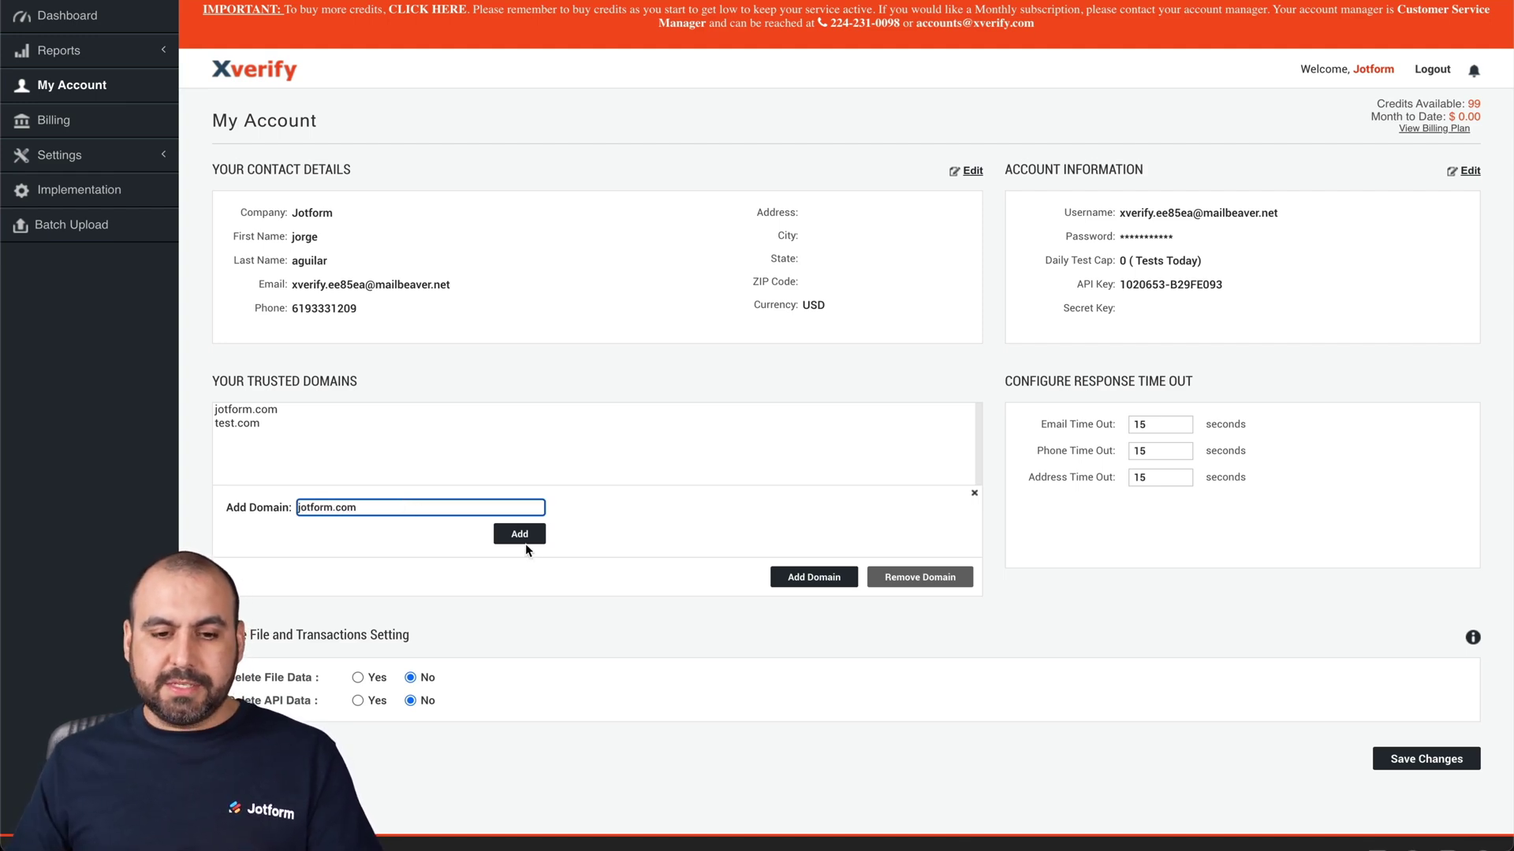
pyautogui.click(523, 536)
pyautogui.click(911, 79)
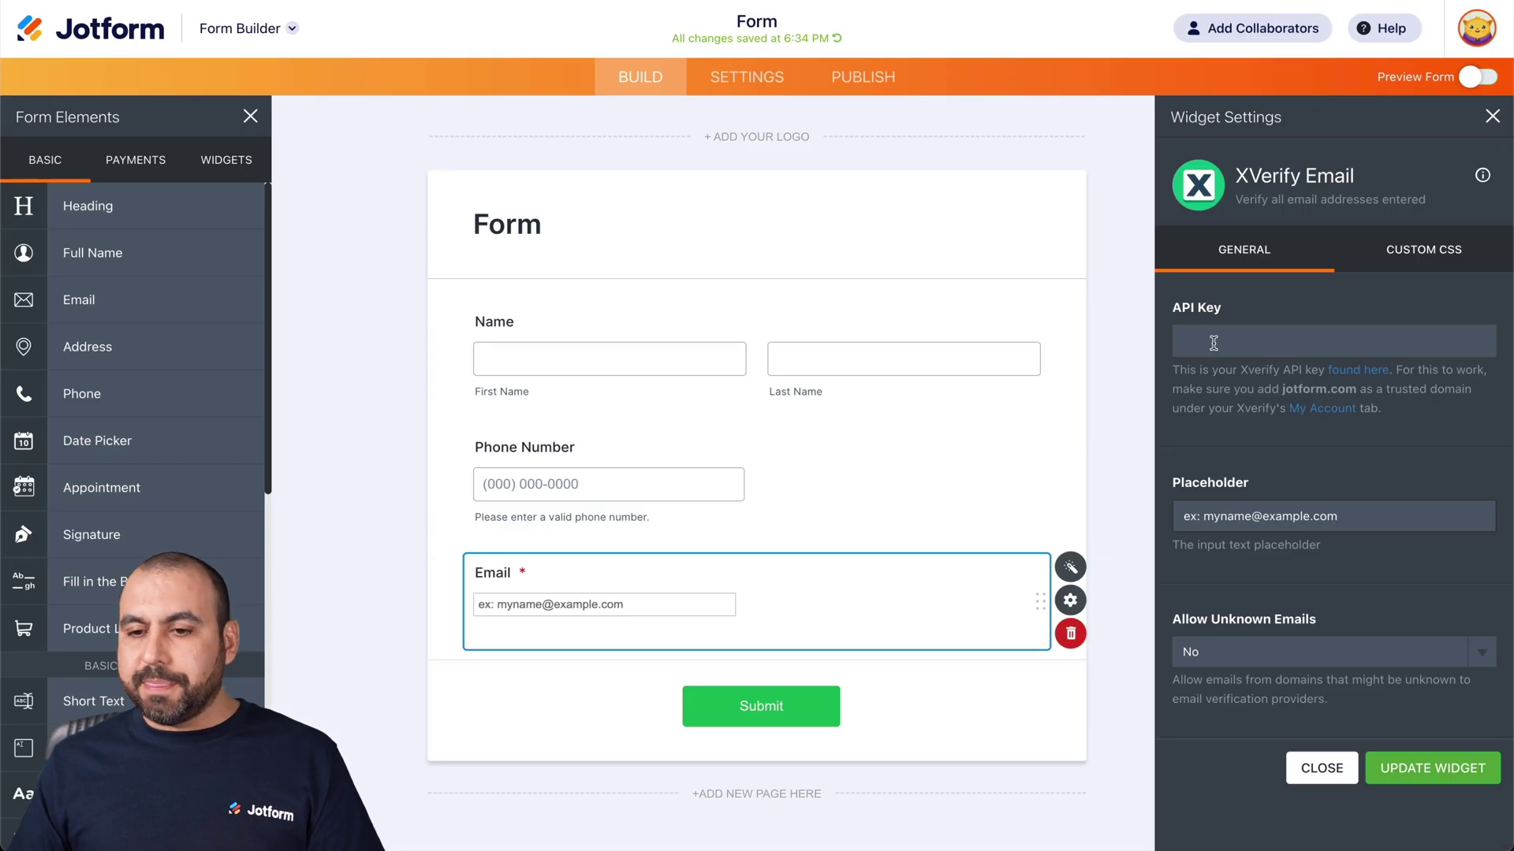
pyautogui.hotkey('ctrl', 'v')
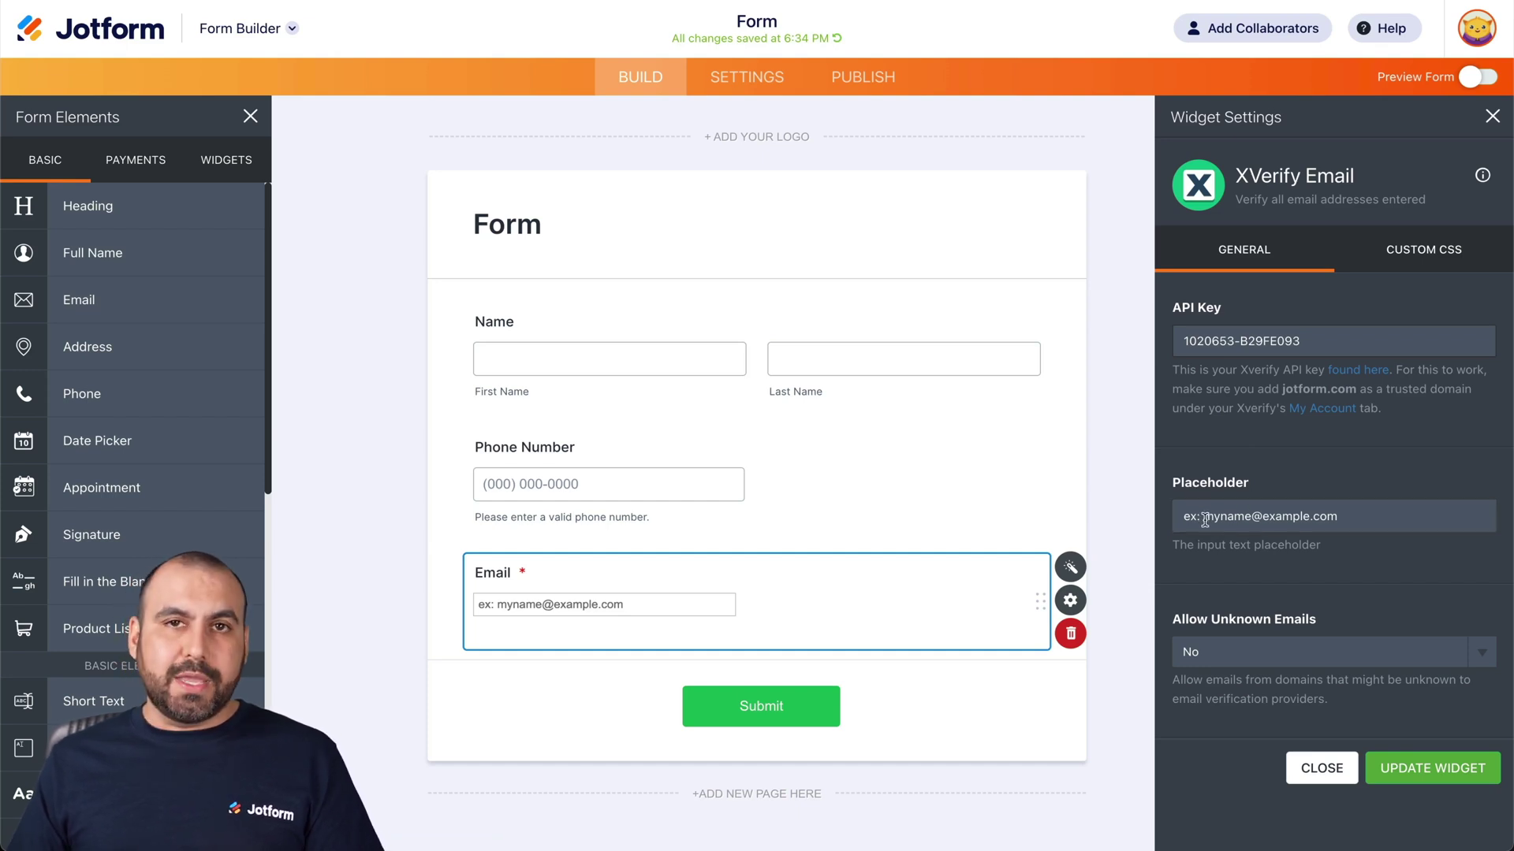
pyautogui.moveTo(1252, 515); pyautogui.dragTo(1181, 516)
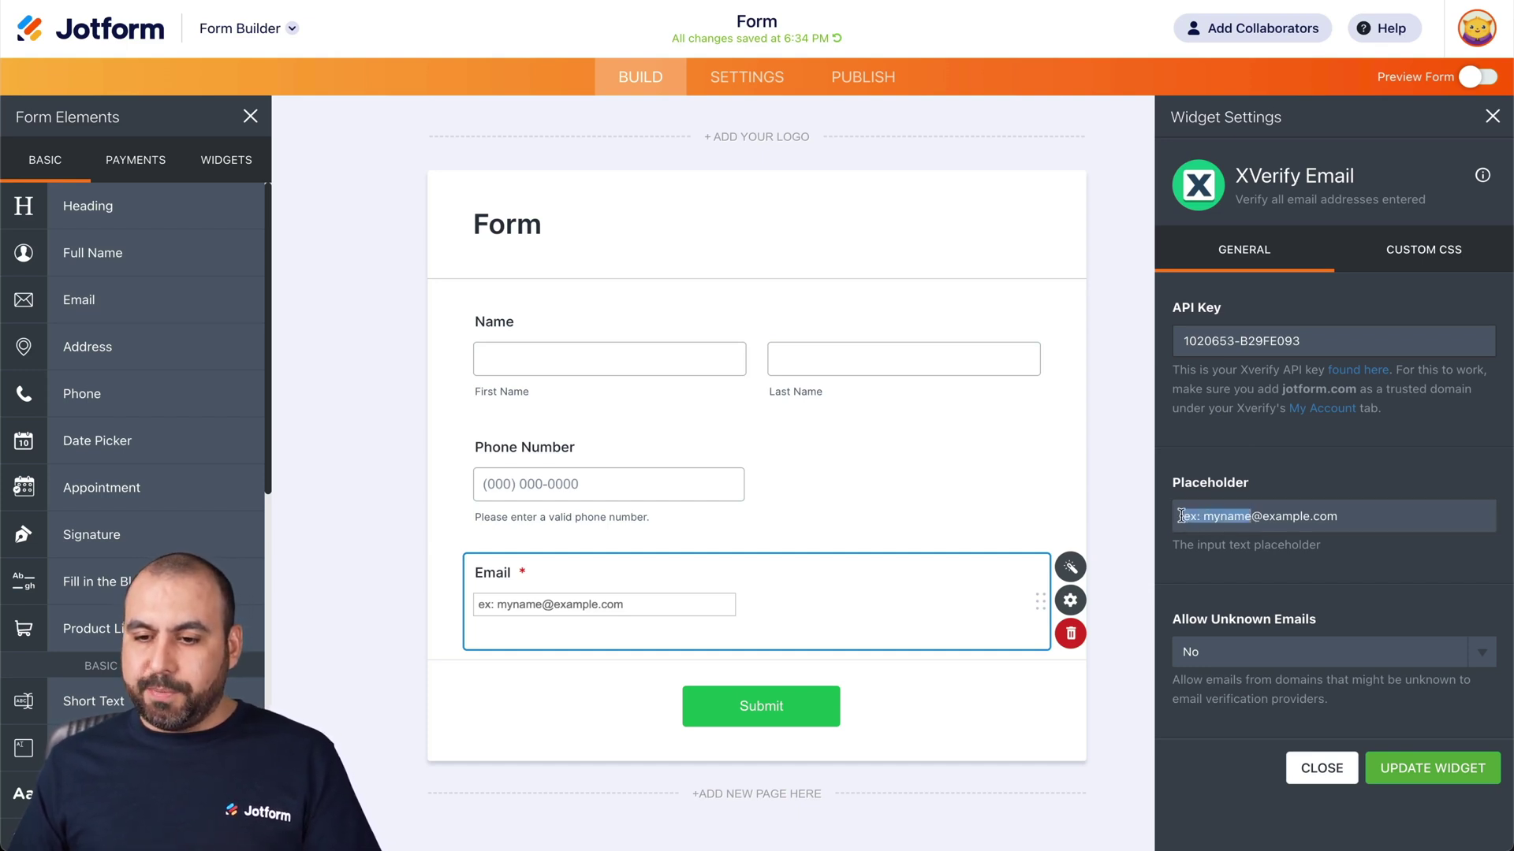
pyautogui.write('email')
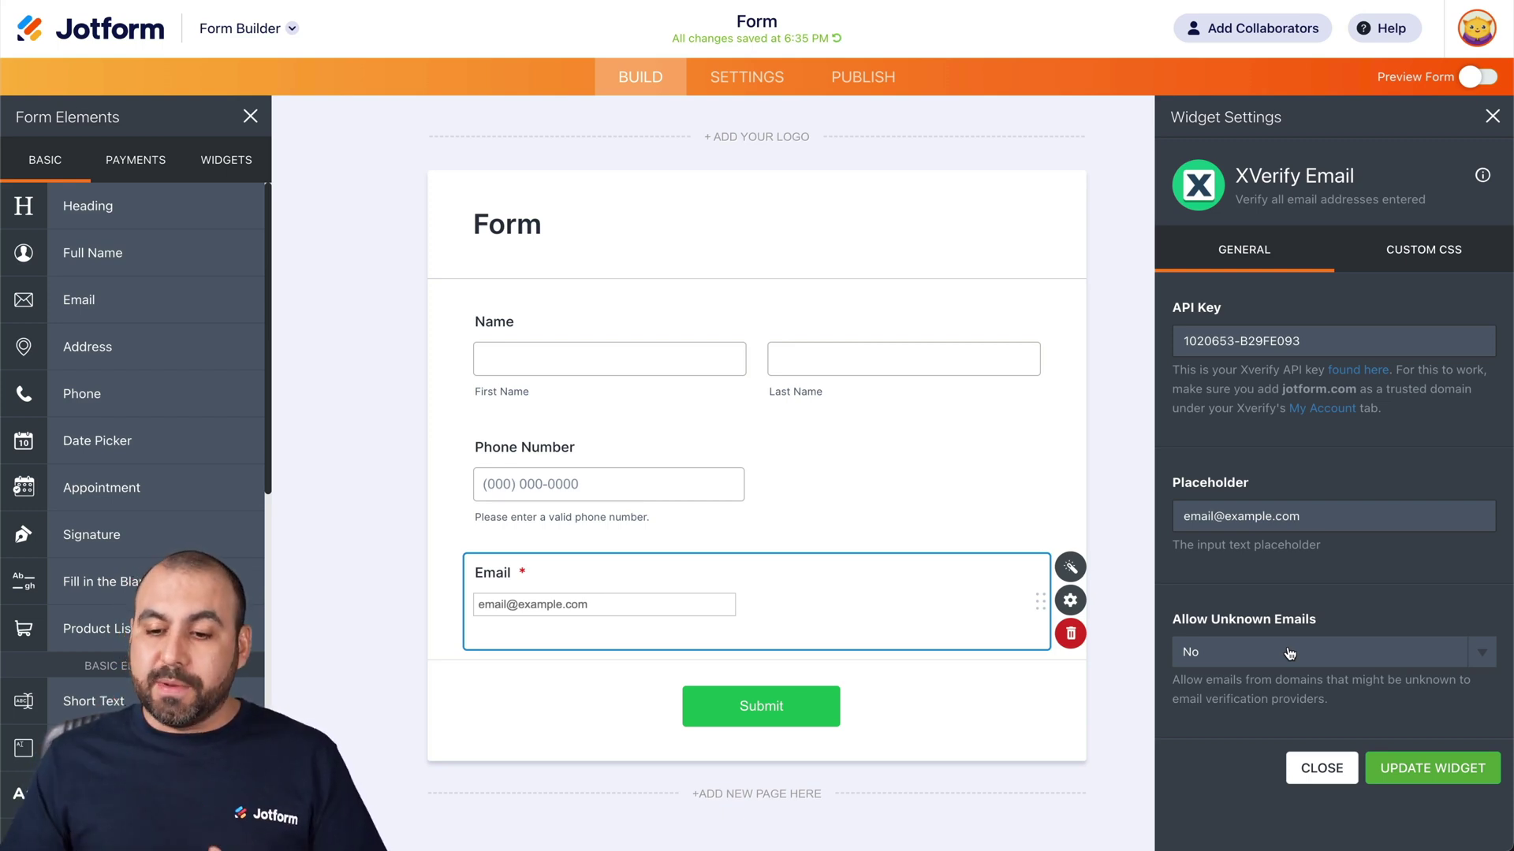
# Step: Keep unknown emails disallowed, update the widget, and go to Publish
pyautogui.click(1290, 653)
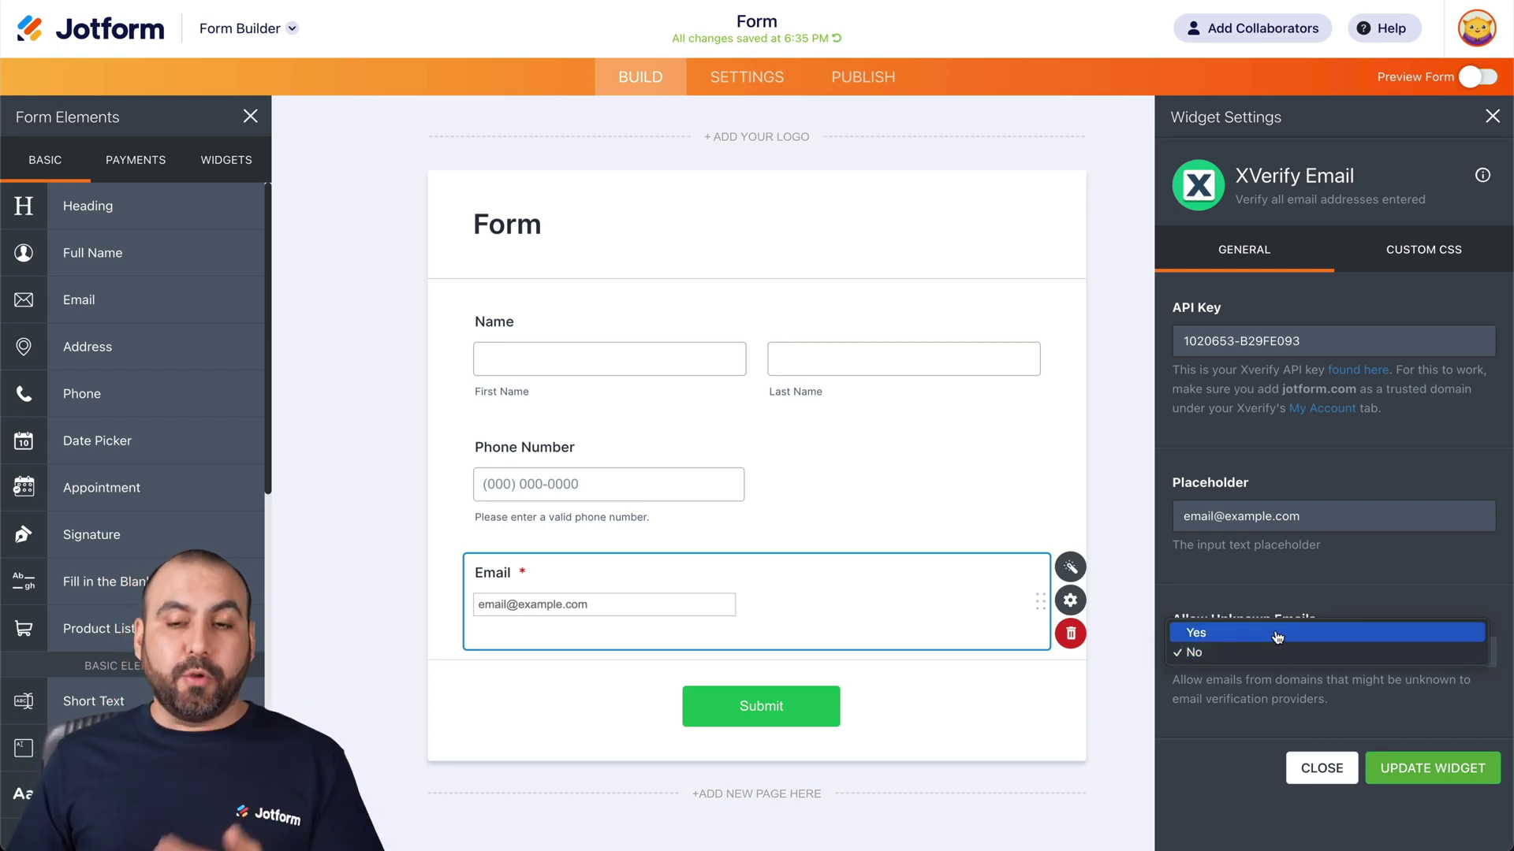
pyautogui.click(1294, 582)
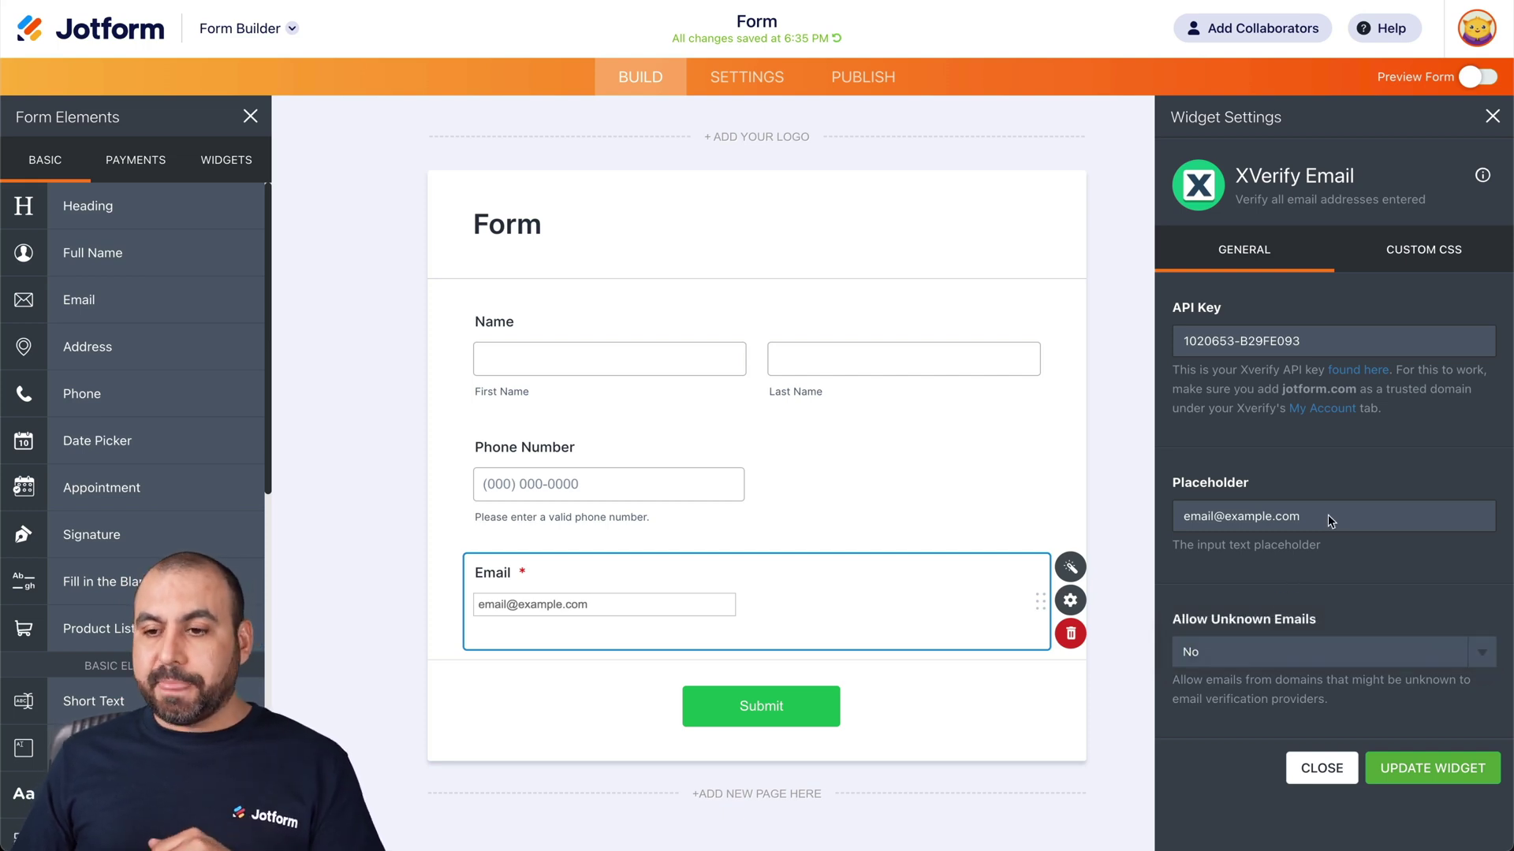
pyautogui.click(1427, 256)
pyautogui.click(1253, 258)
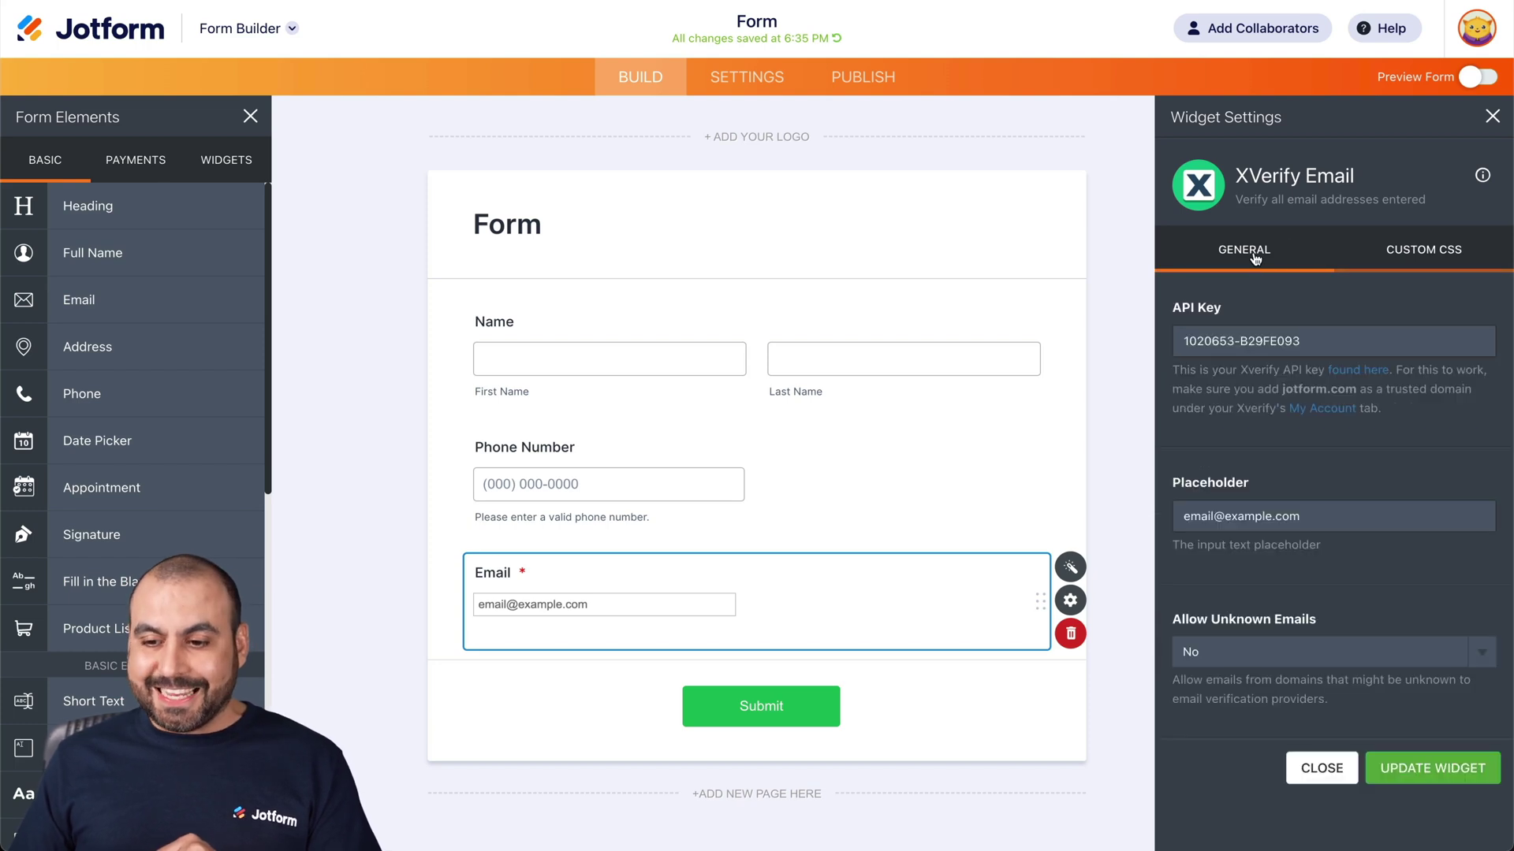
pyautogui.click(1406, 770)
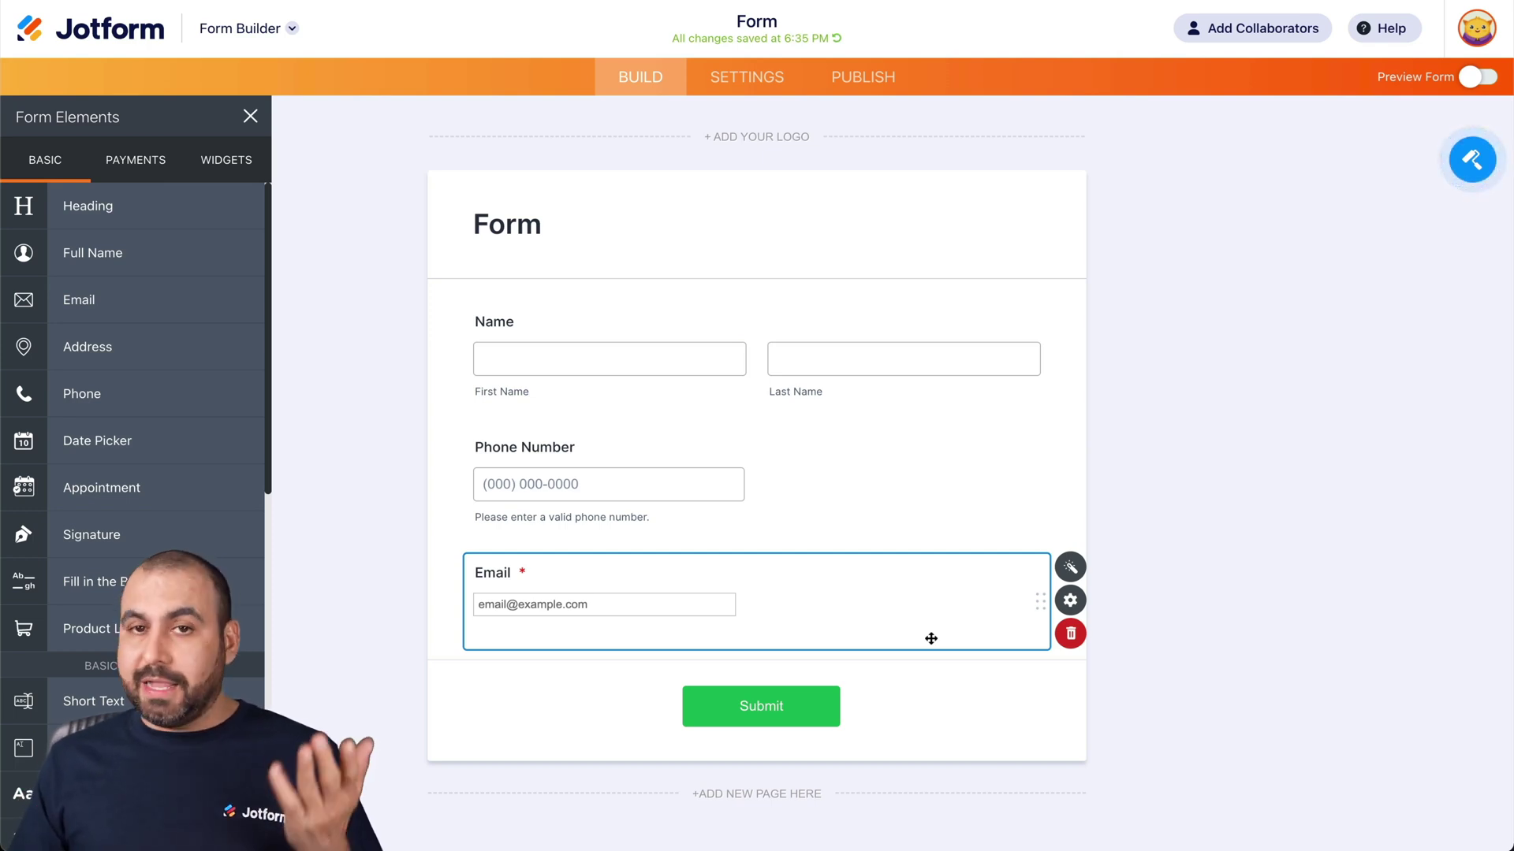
pyautogui.click(890, 87)
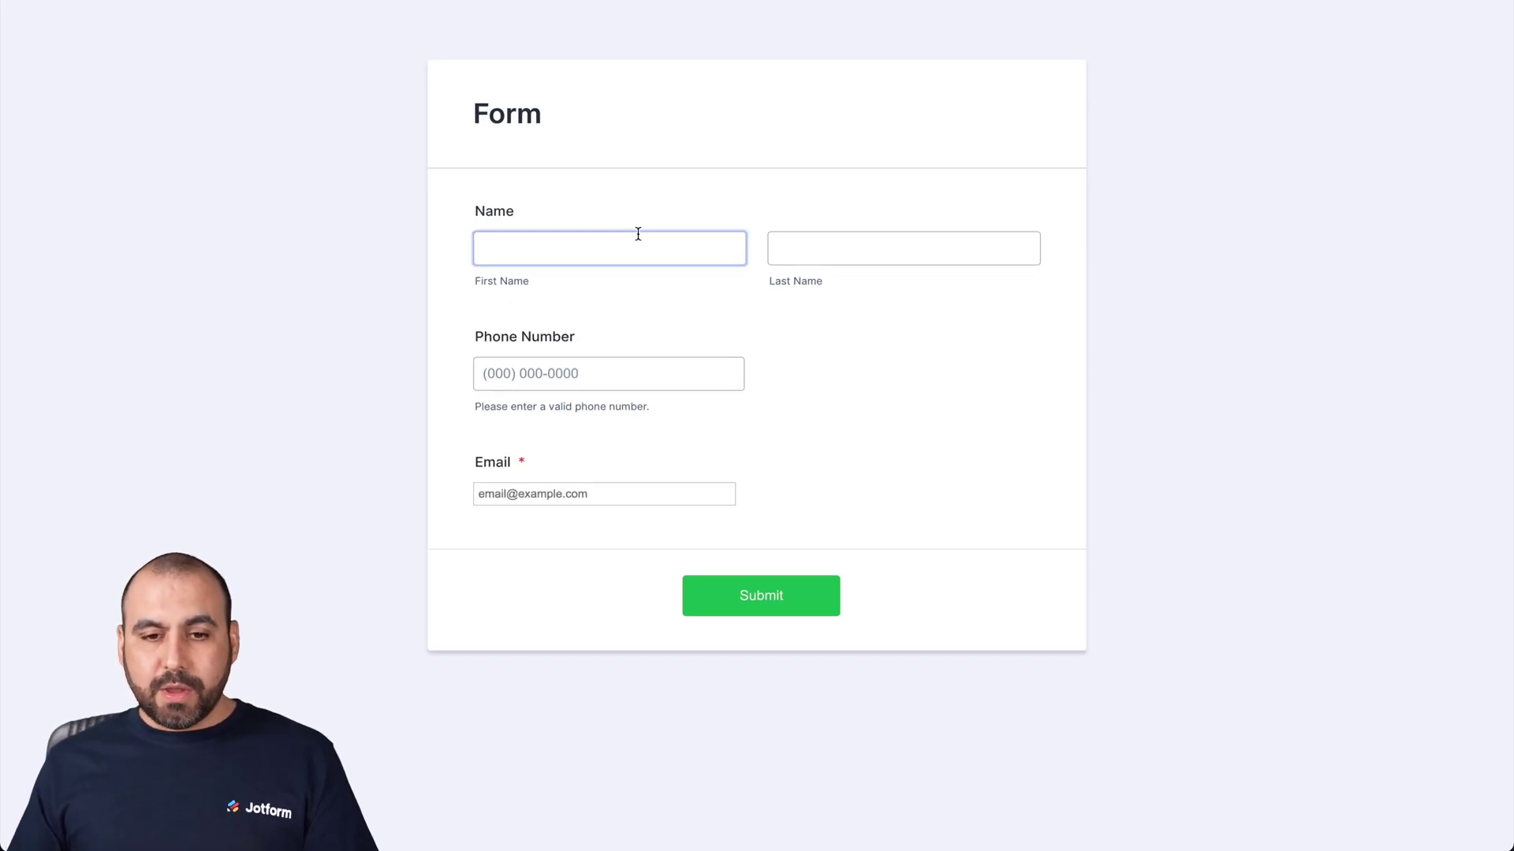
# Step: Enter a first and last name, a sample phone number and a made-up email address
pyautogui.press('Tab')
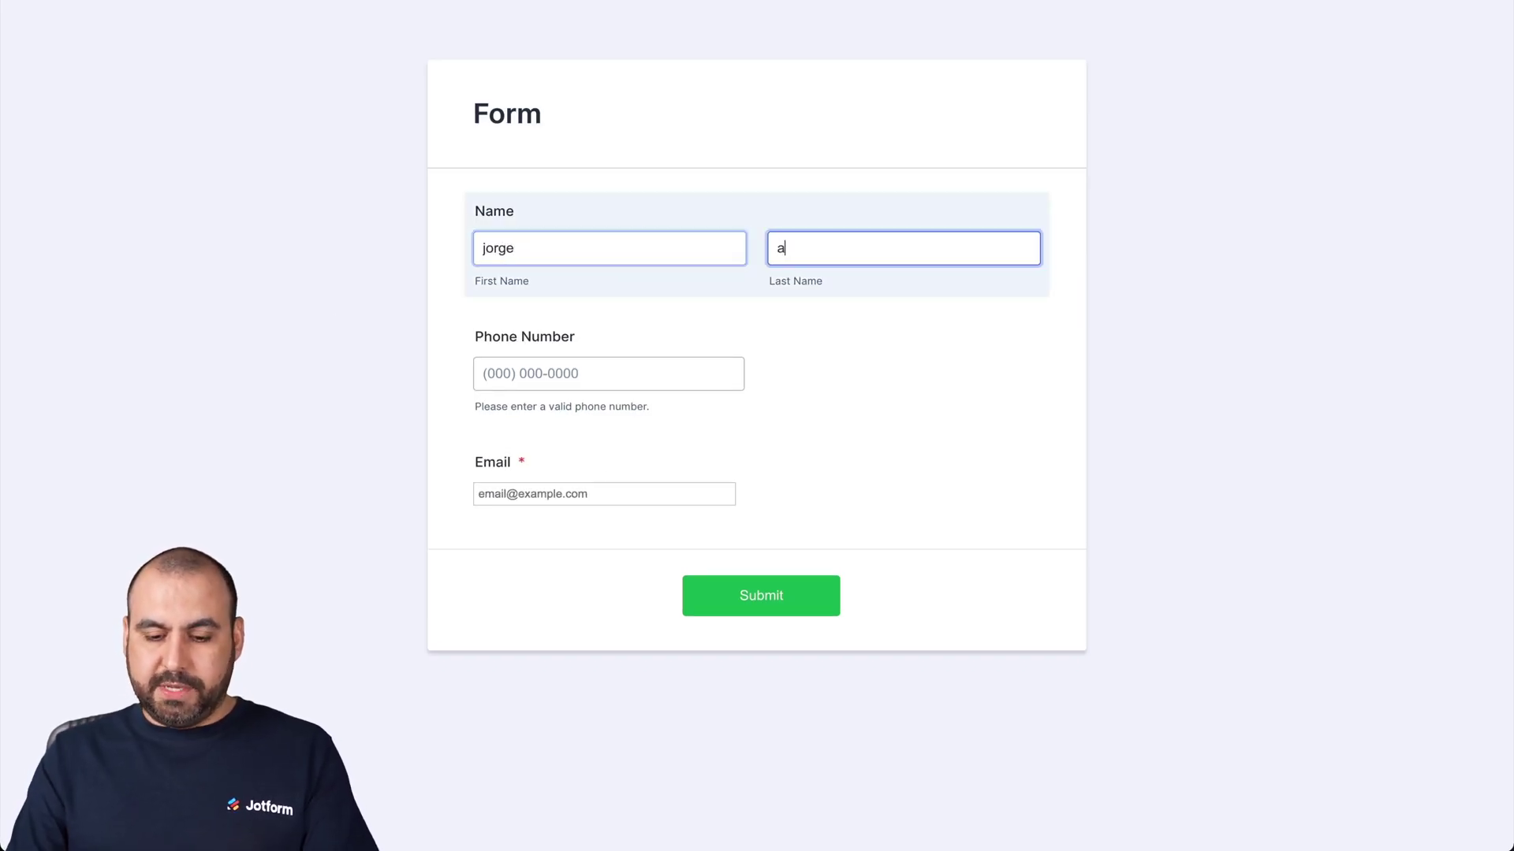
pyautogui.press('Tab')
pyautogui.write('1234567890')
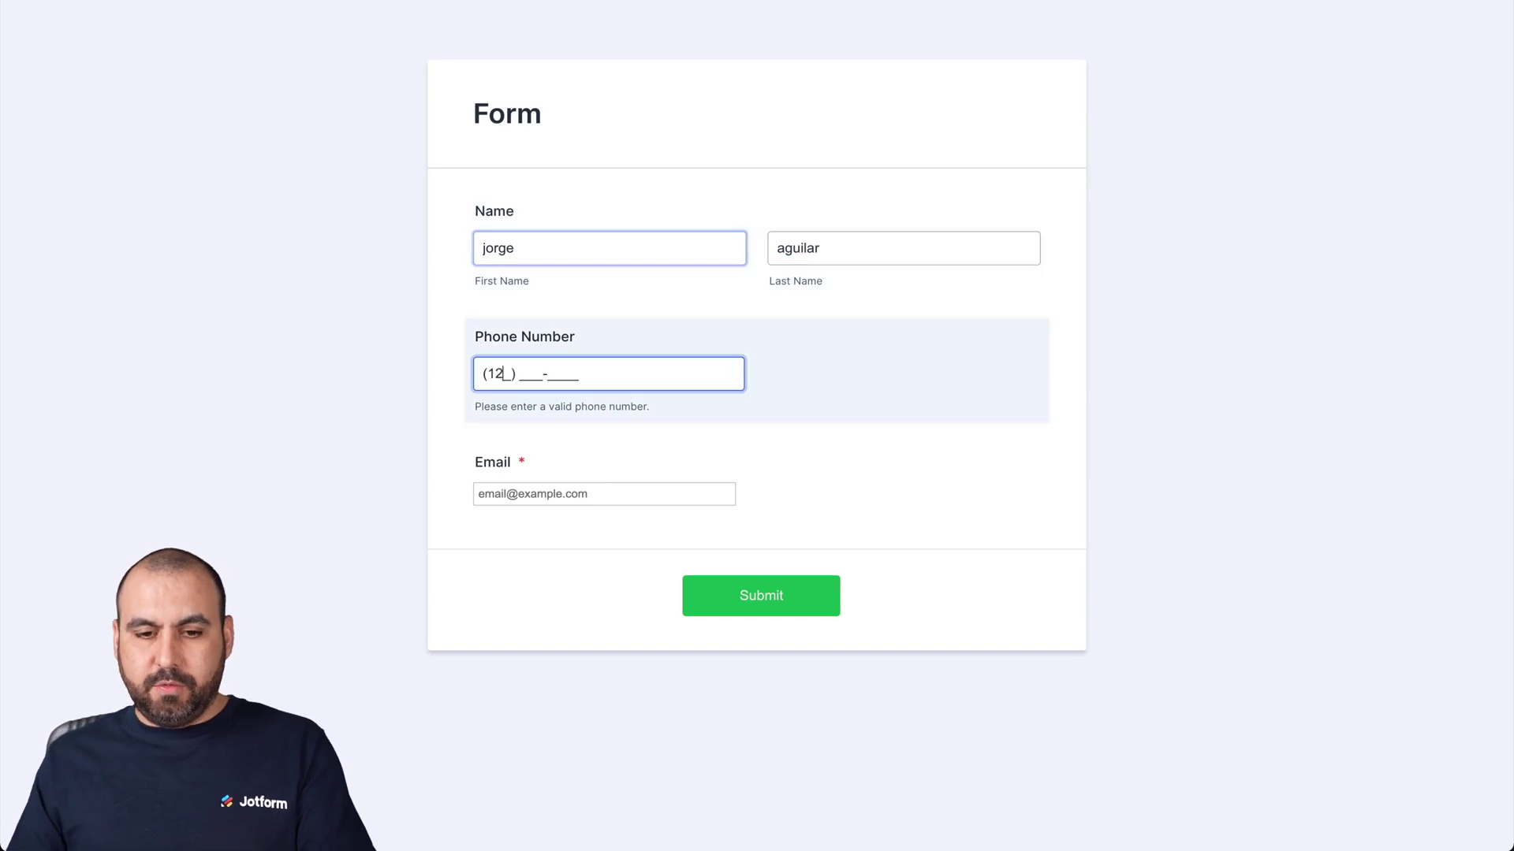
pyautogui.click(544, 495)
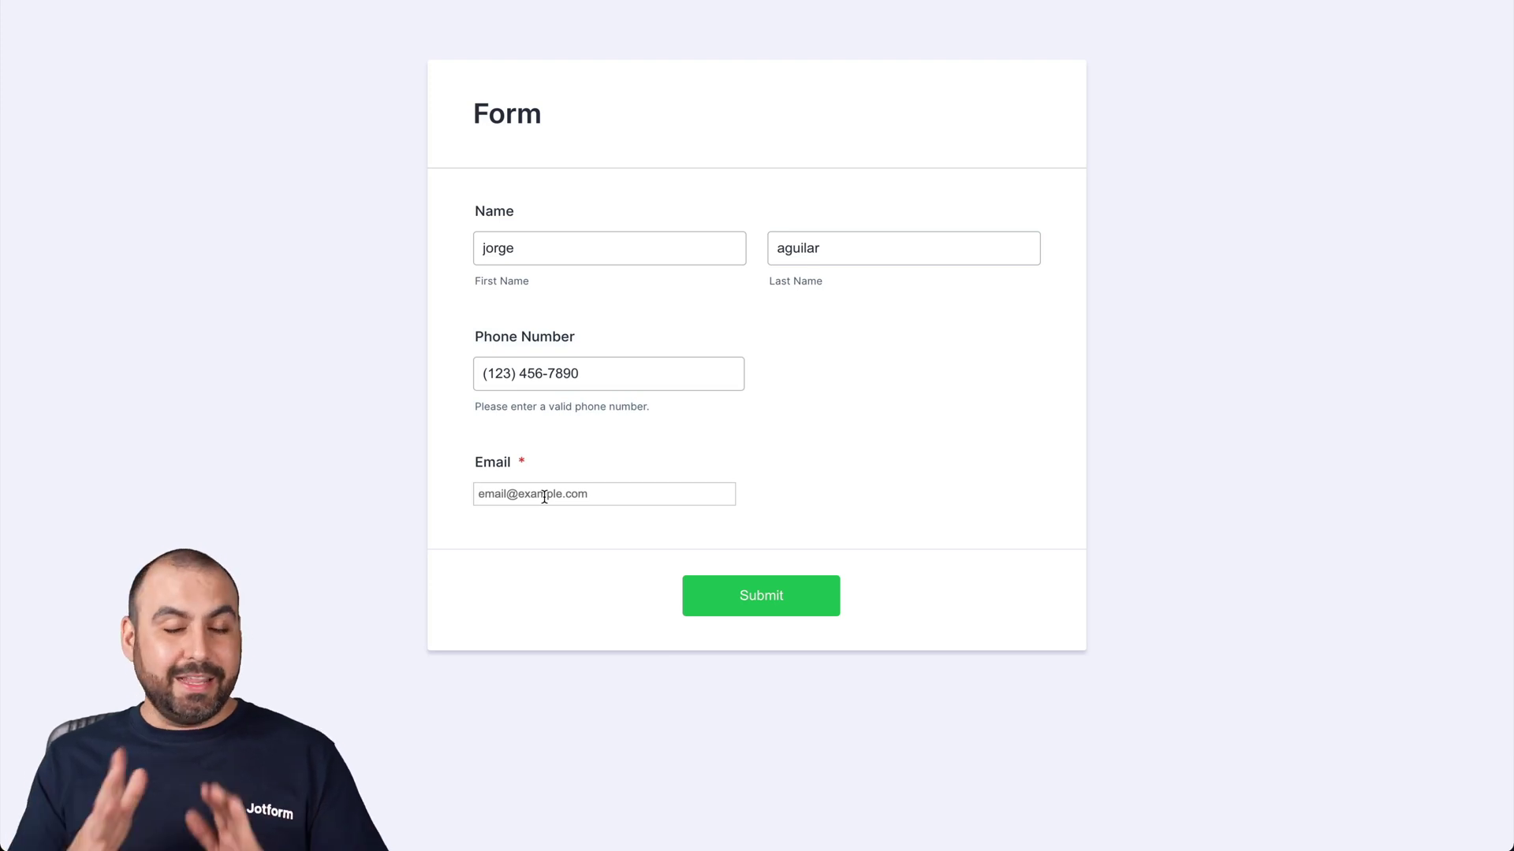
pyautogui.write('sfsdf')
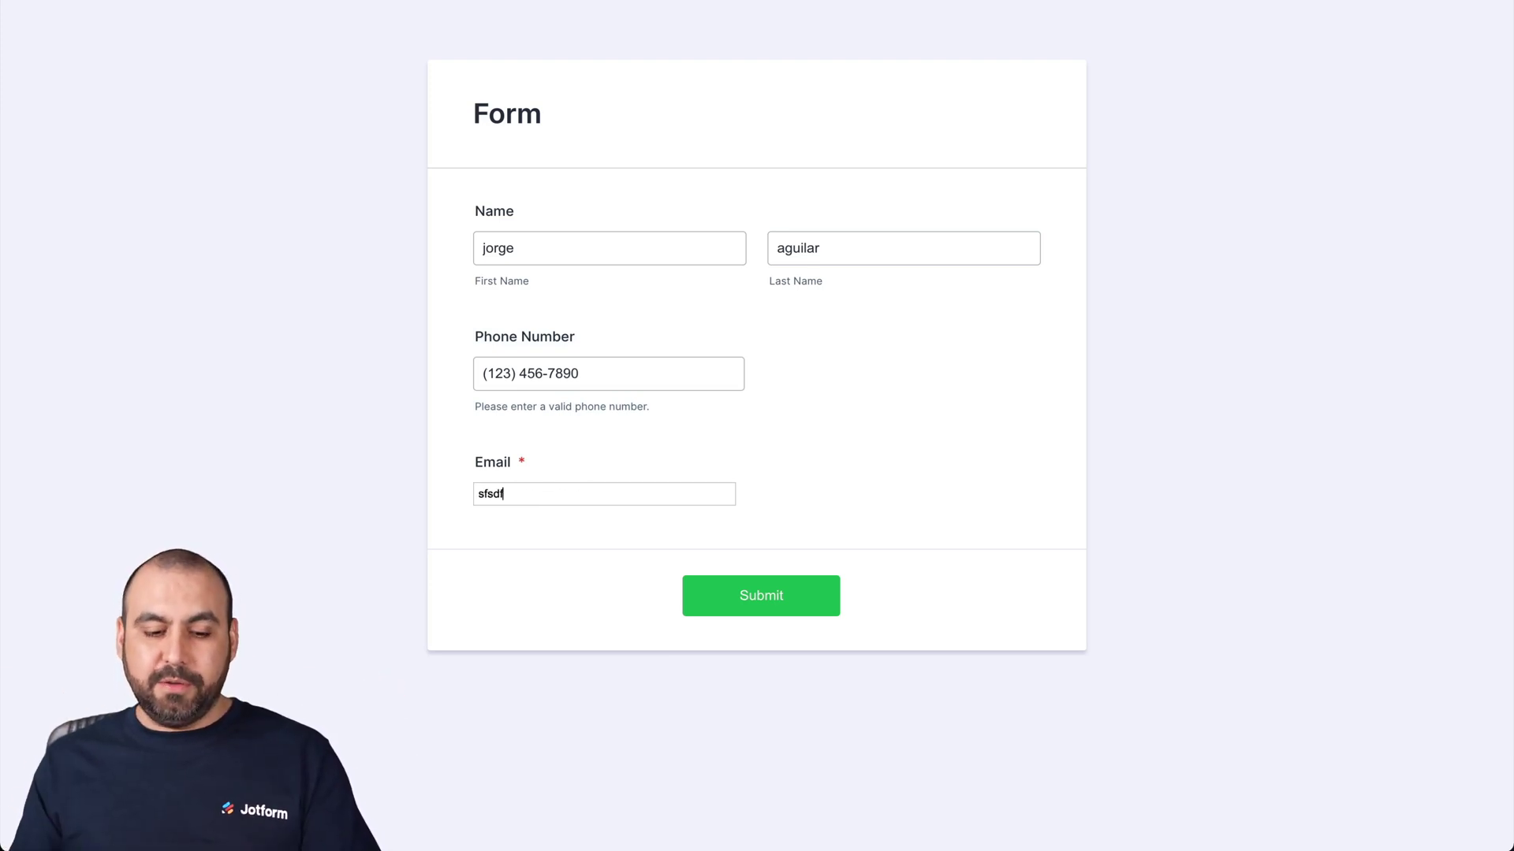
pyautogui.write('@sdf.com')
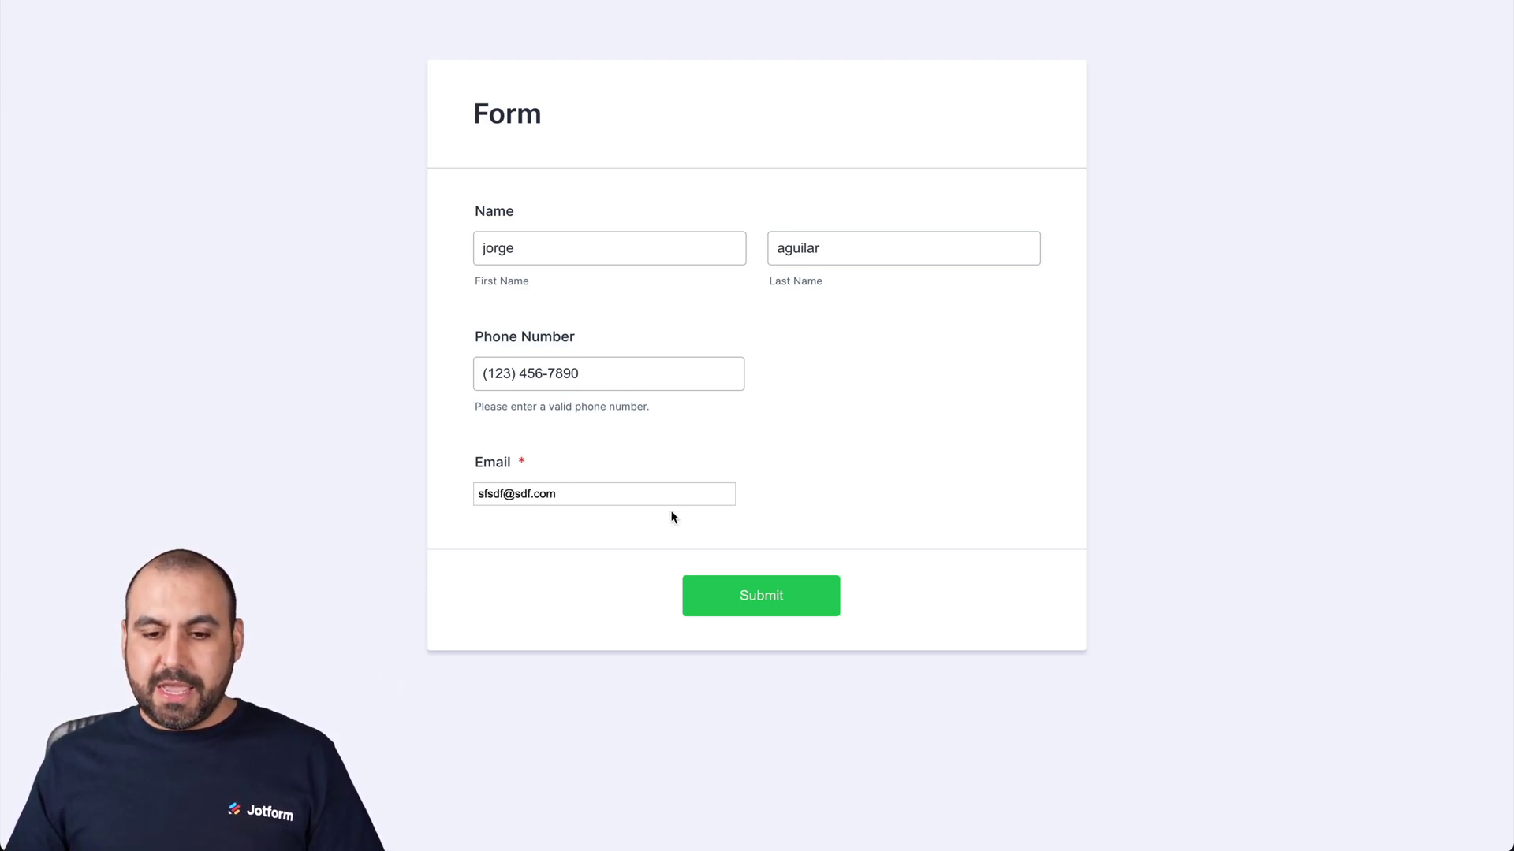
pyautogui.click(810, 500)
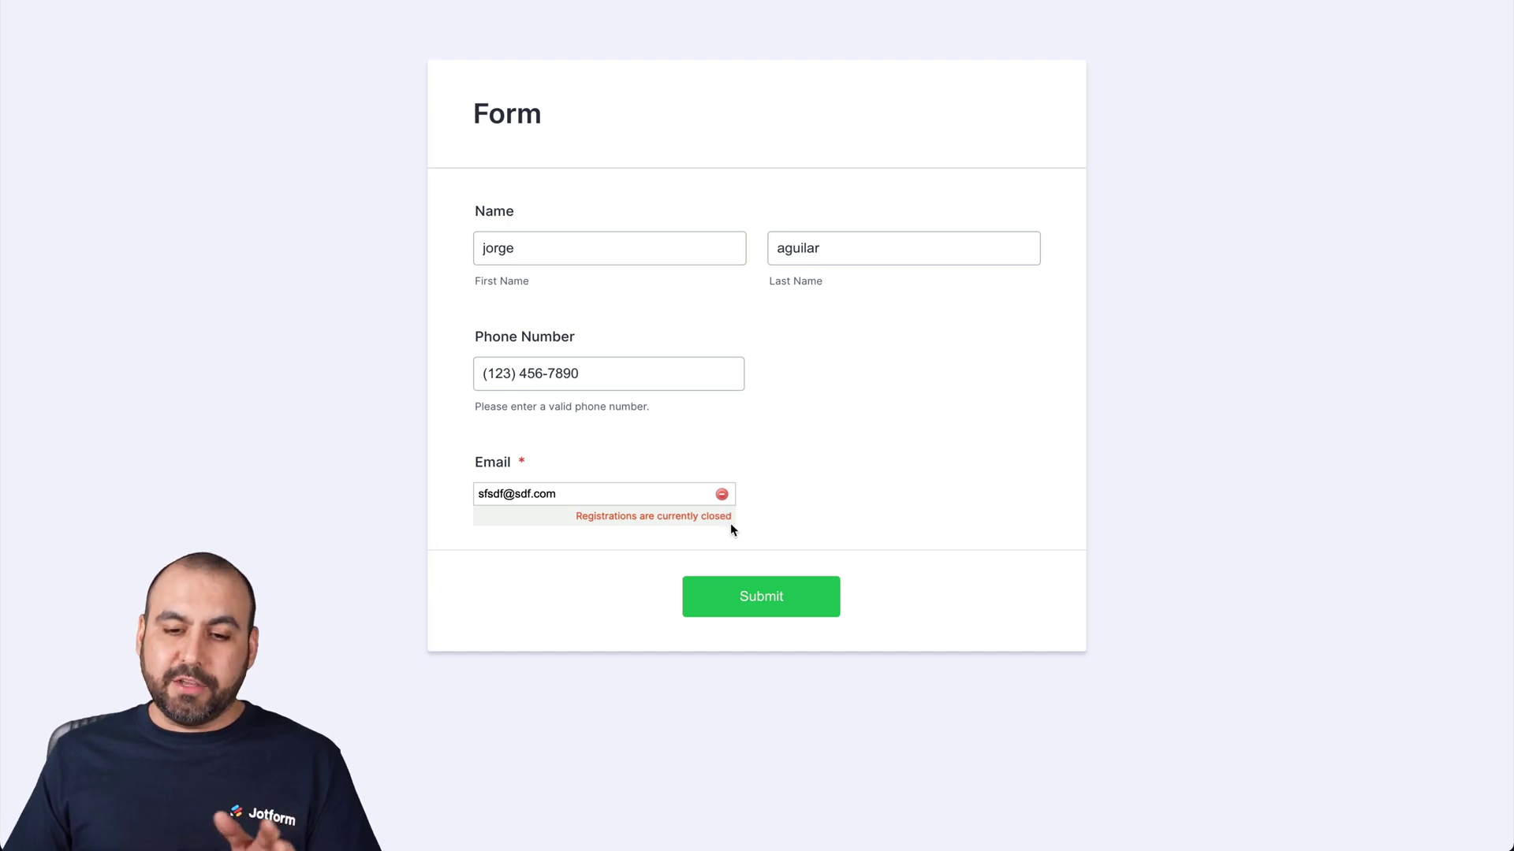
# Step: Replace the rejected email with a pasted valid address and submit the form
pyautogui.click(763, 596)
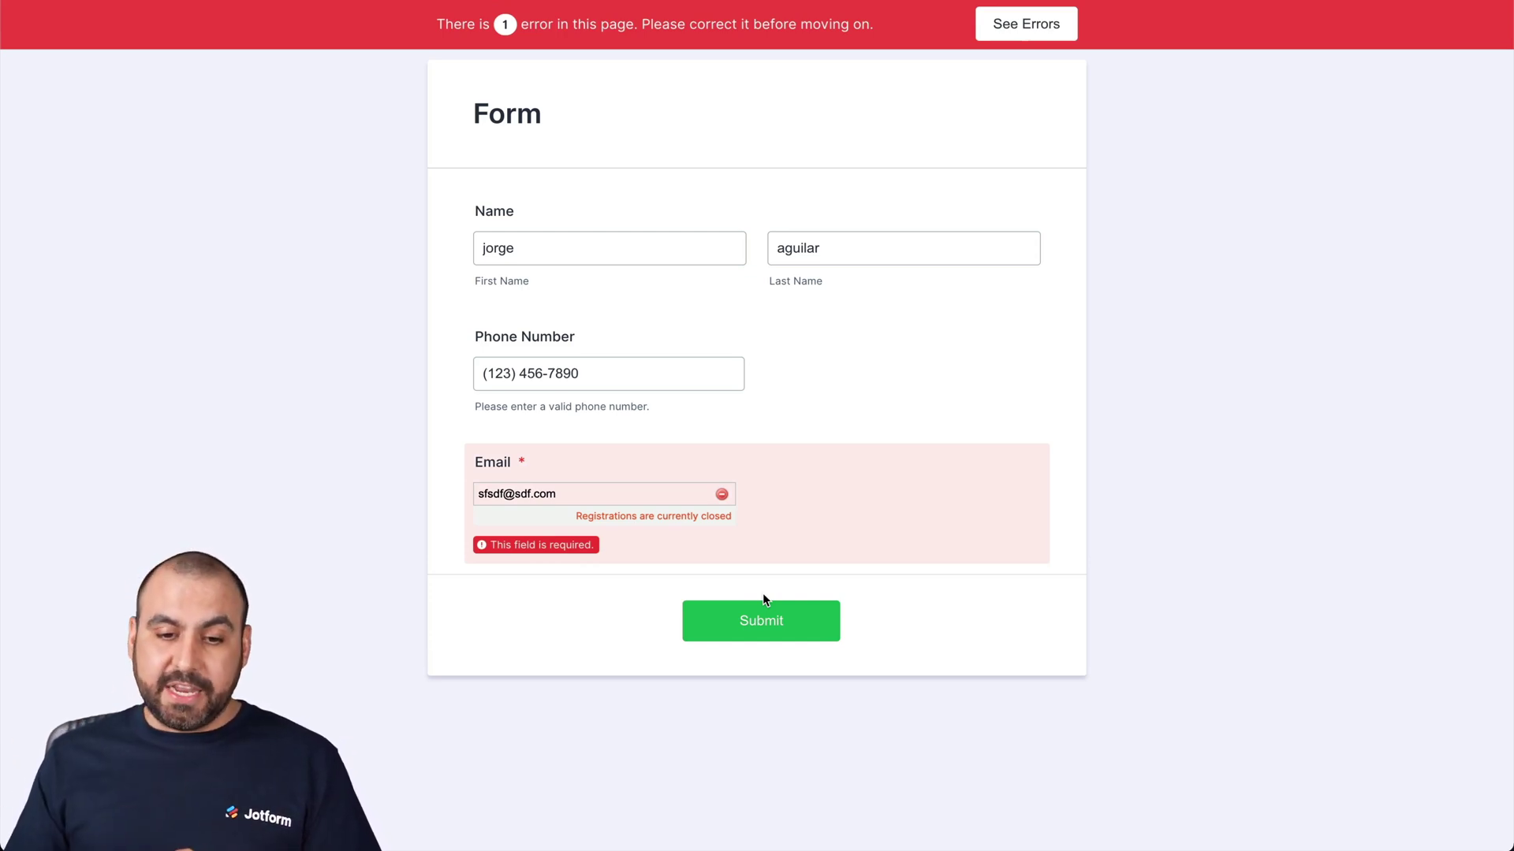
pyautogui.tripleClick(542, 494)
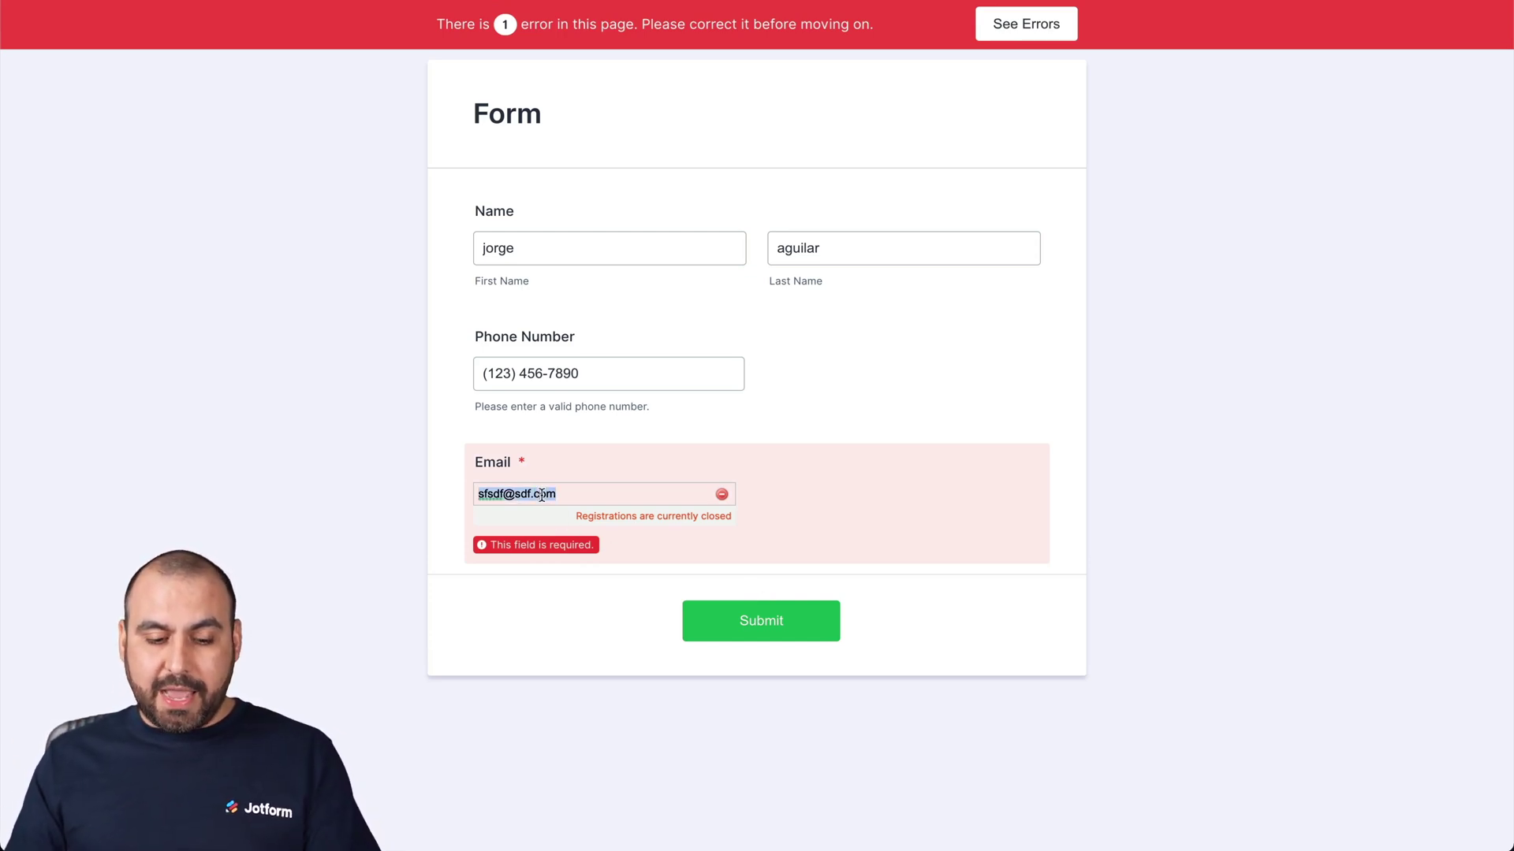
pyautogui.hotkey('ctrl', 'v')
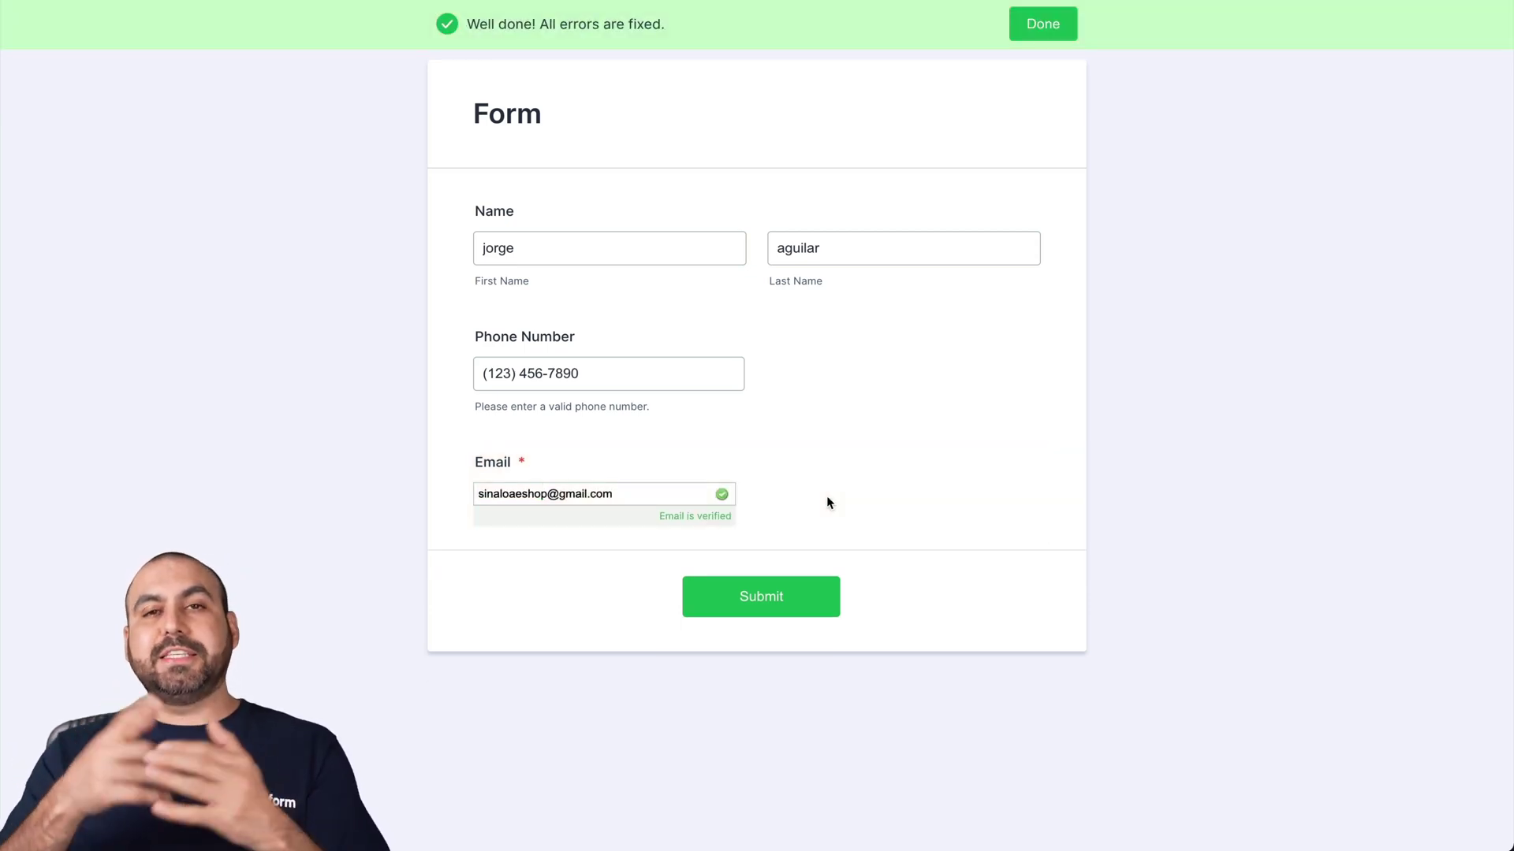
pyautogui.click(781, 609)
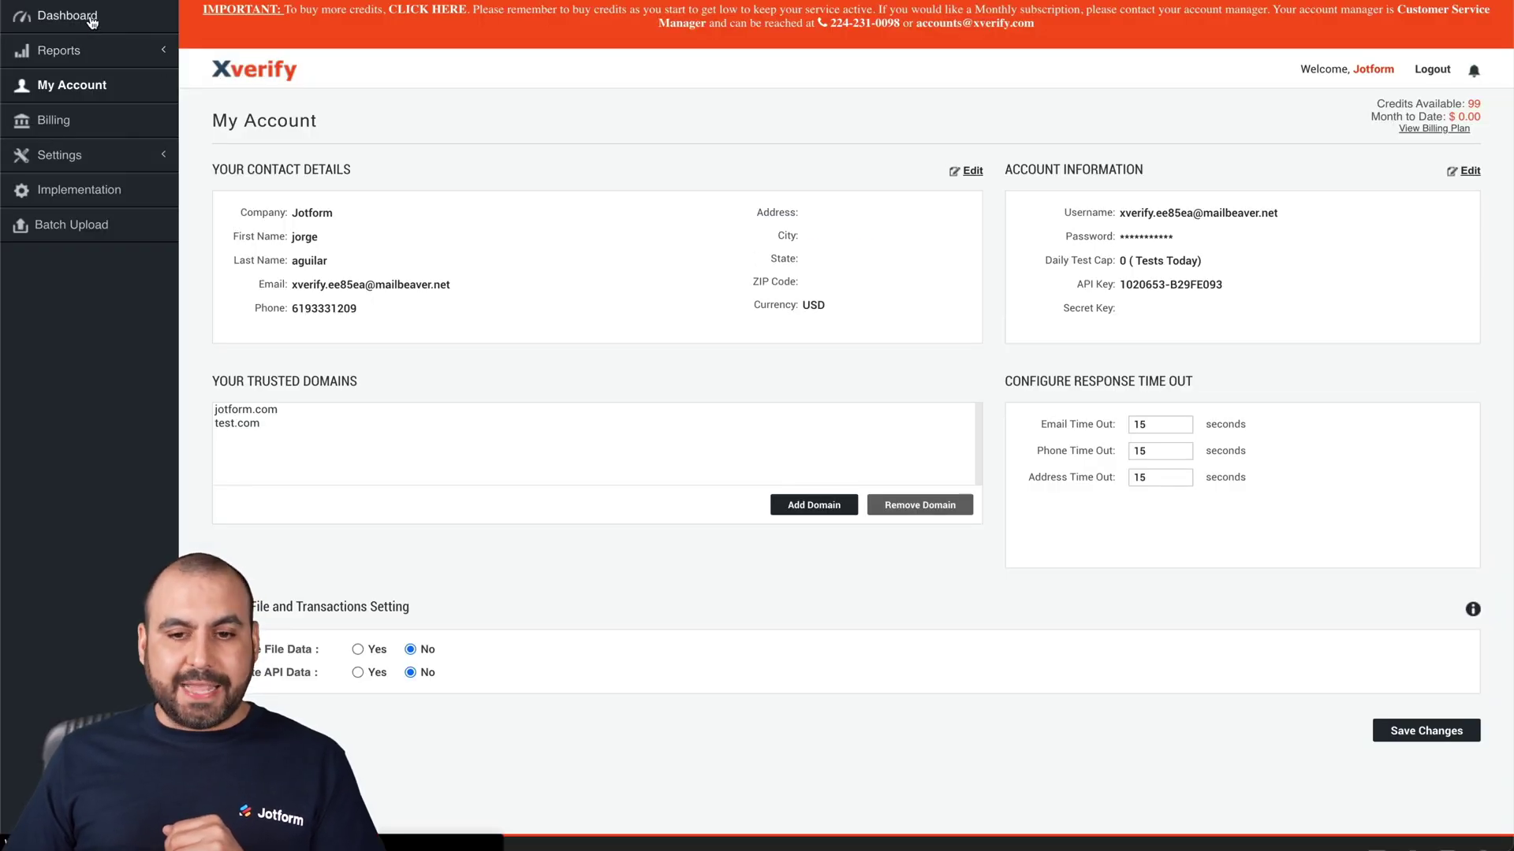
# Step: View the XVerify dashboard's Email Verification chart counts
pyautogui.click(91, 21)
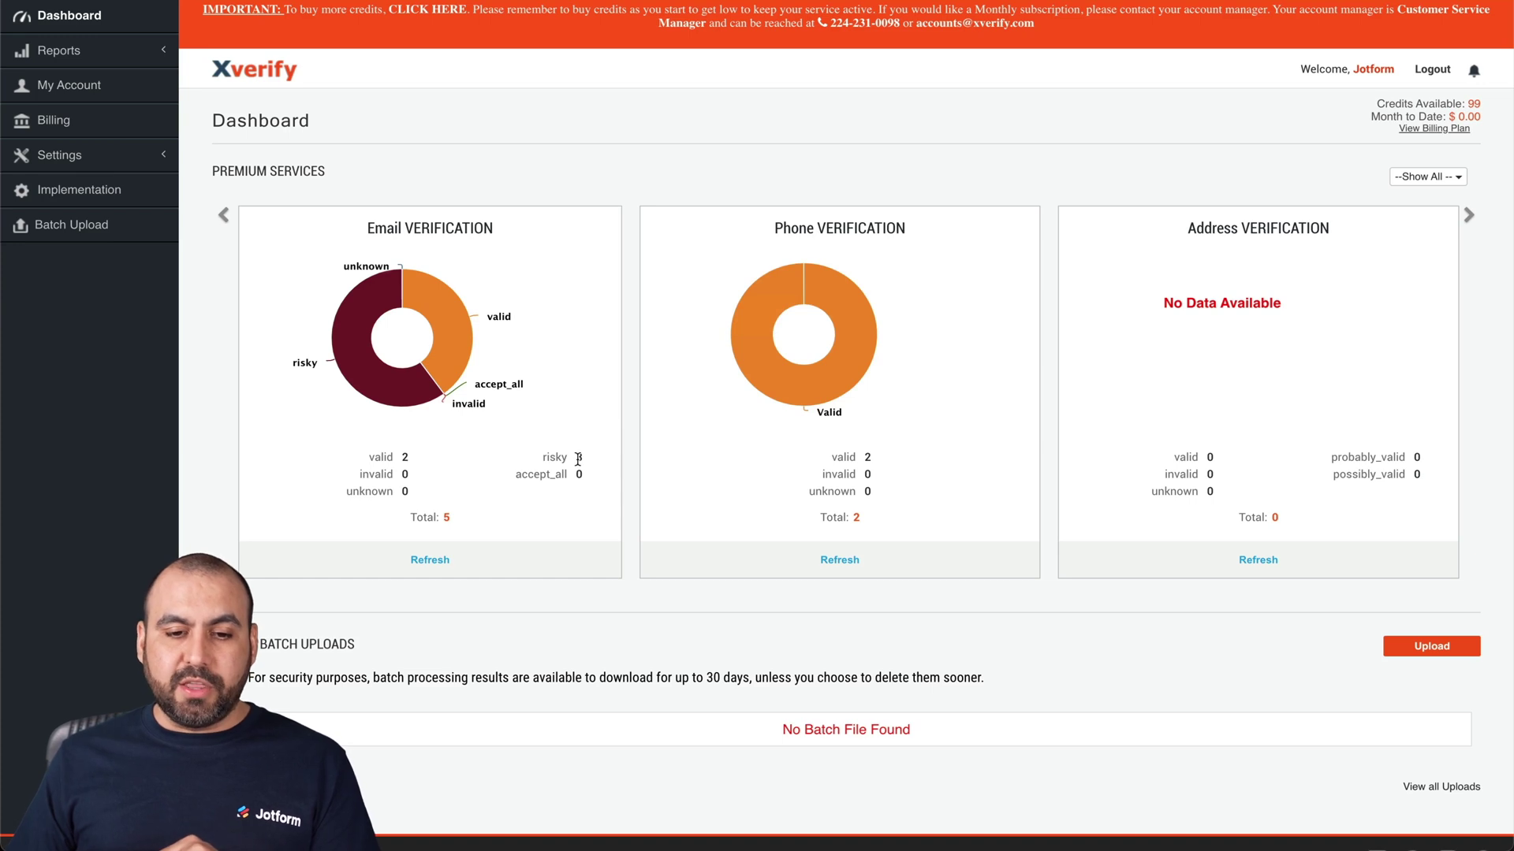
pyautogui.moveTo(446, 355)
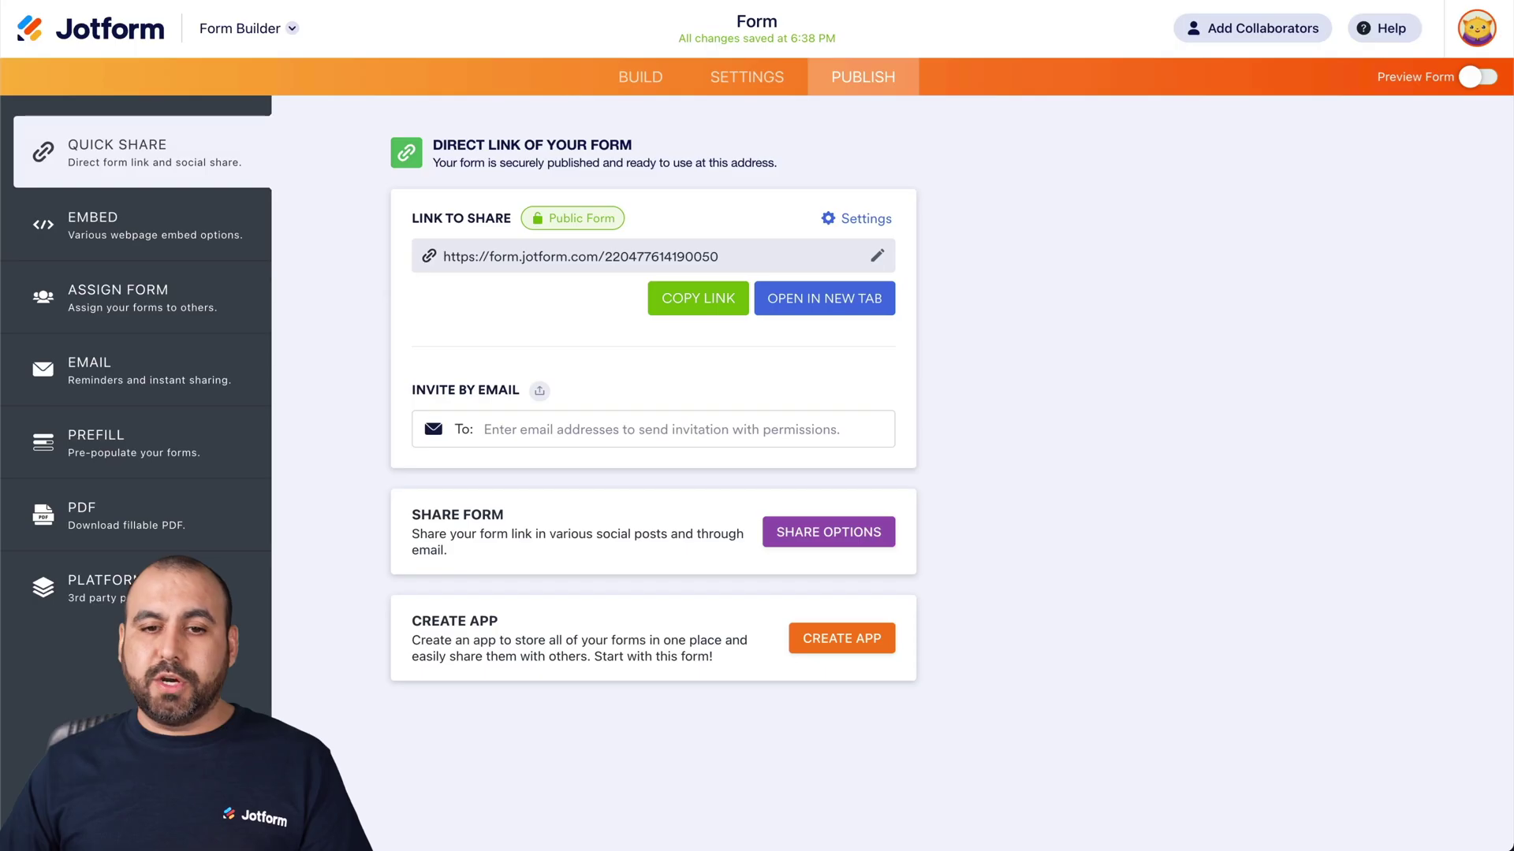
# Step: Set the XVerify Email widget's Allow Unknown Emails to Yes and update the widget
pyautogui.click(640, 77)
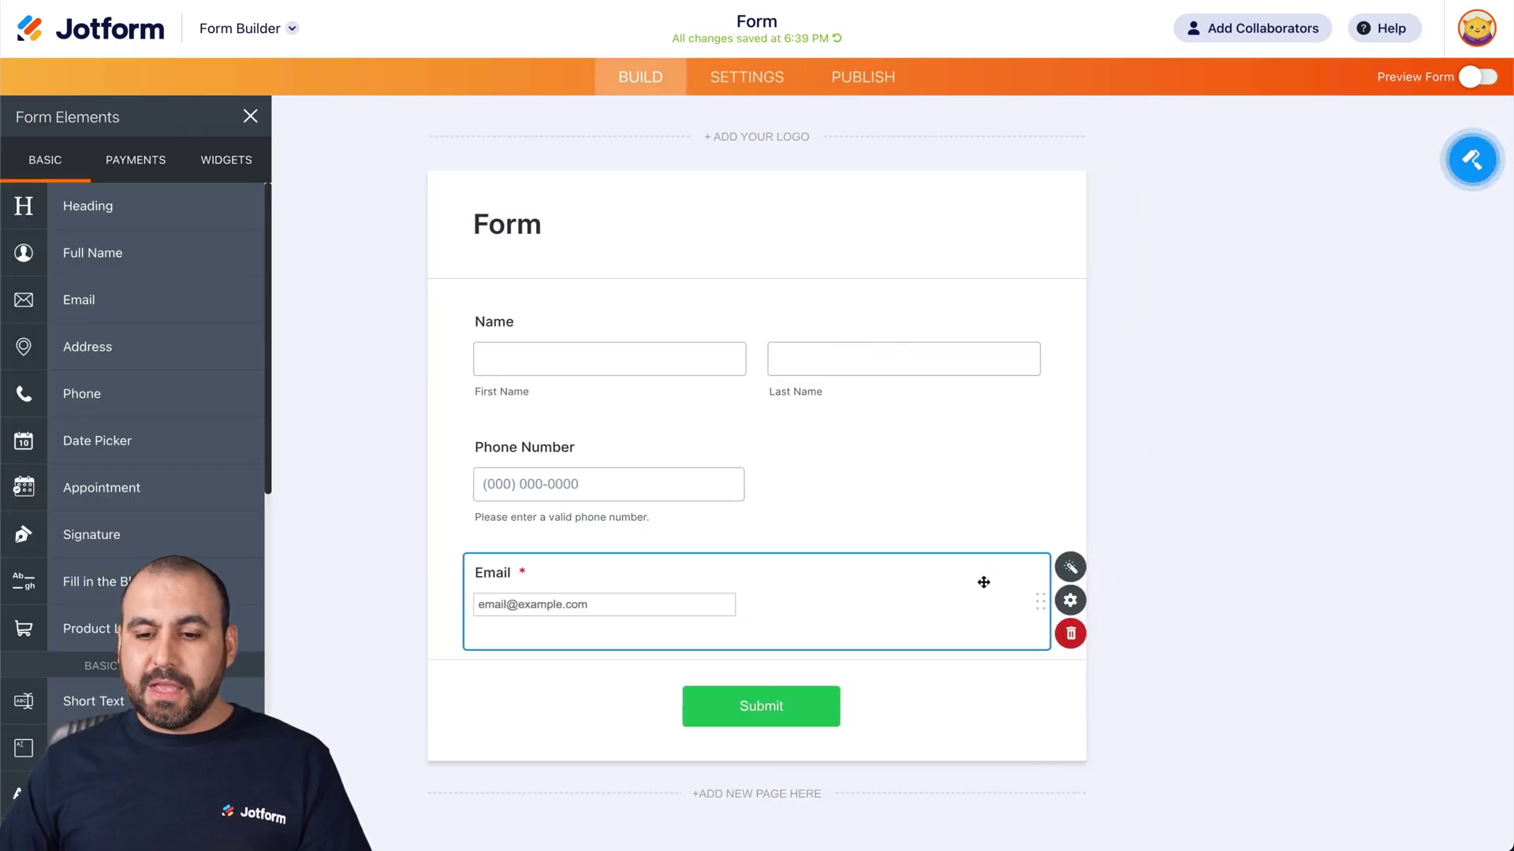
pyautogui.click(1071, 569)
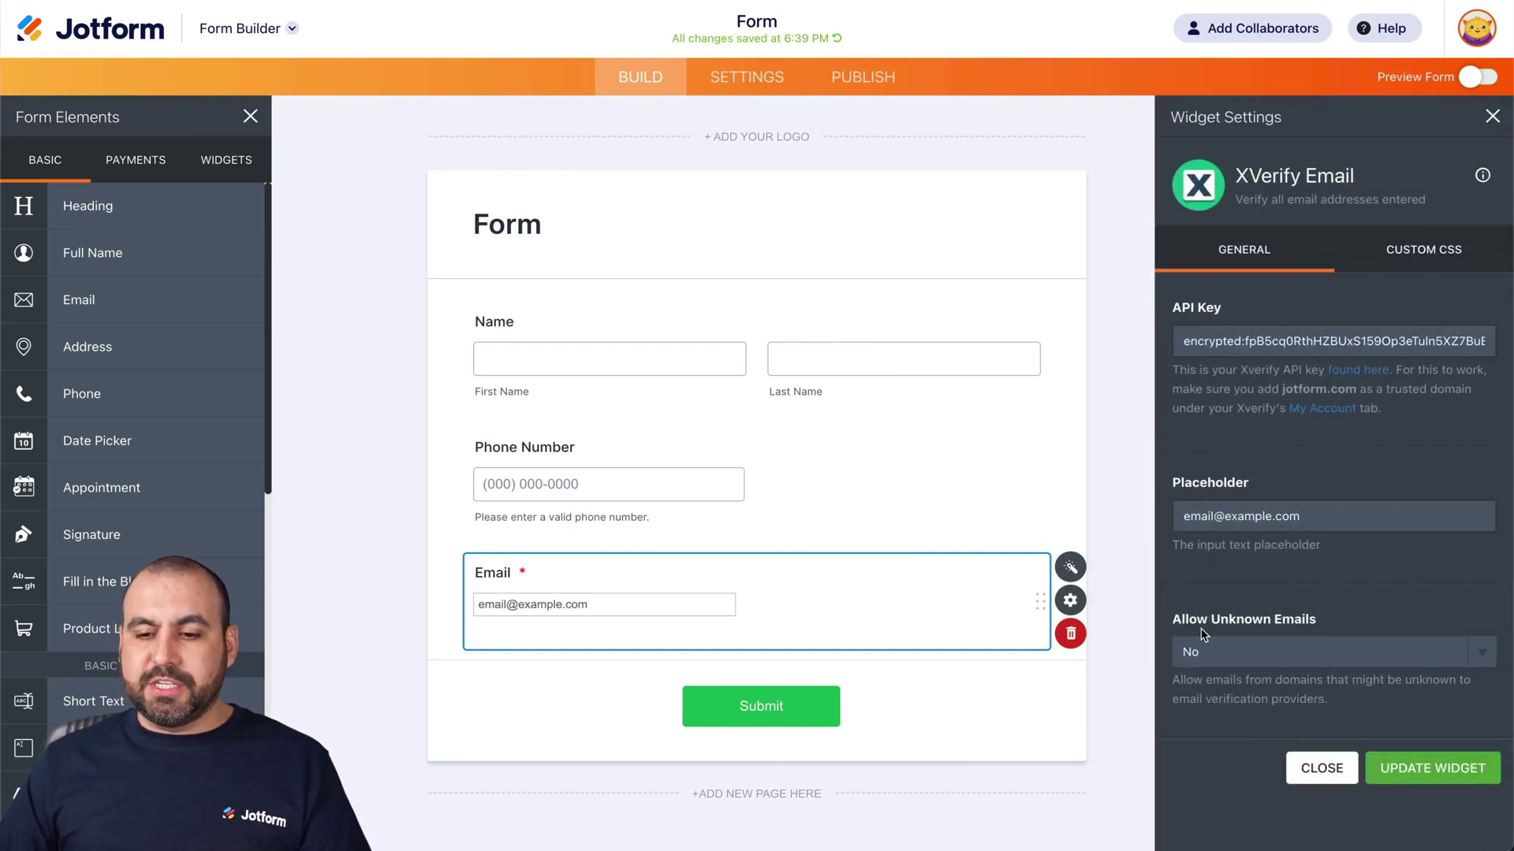
pyautogui.click(1271, 659)
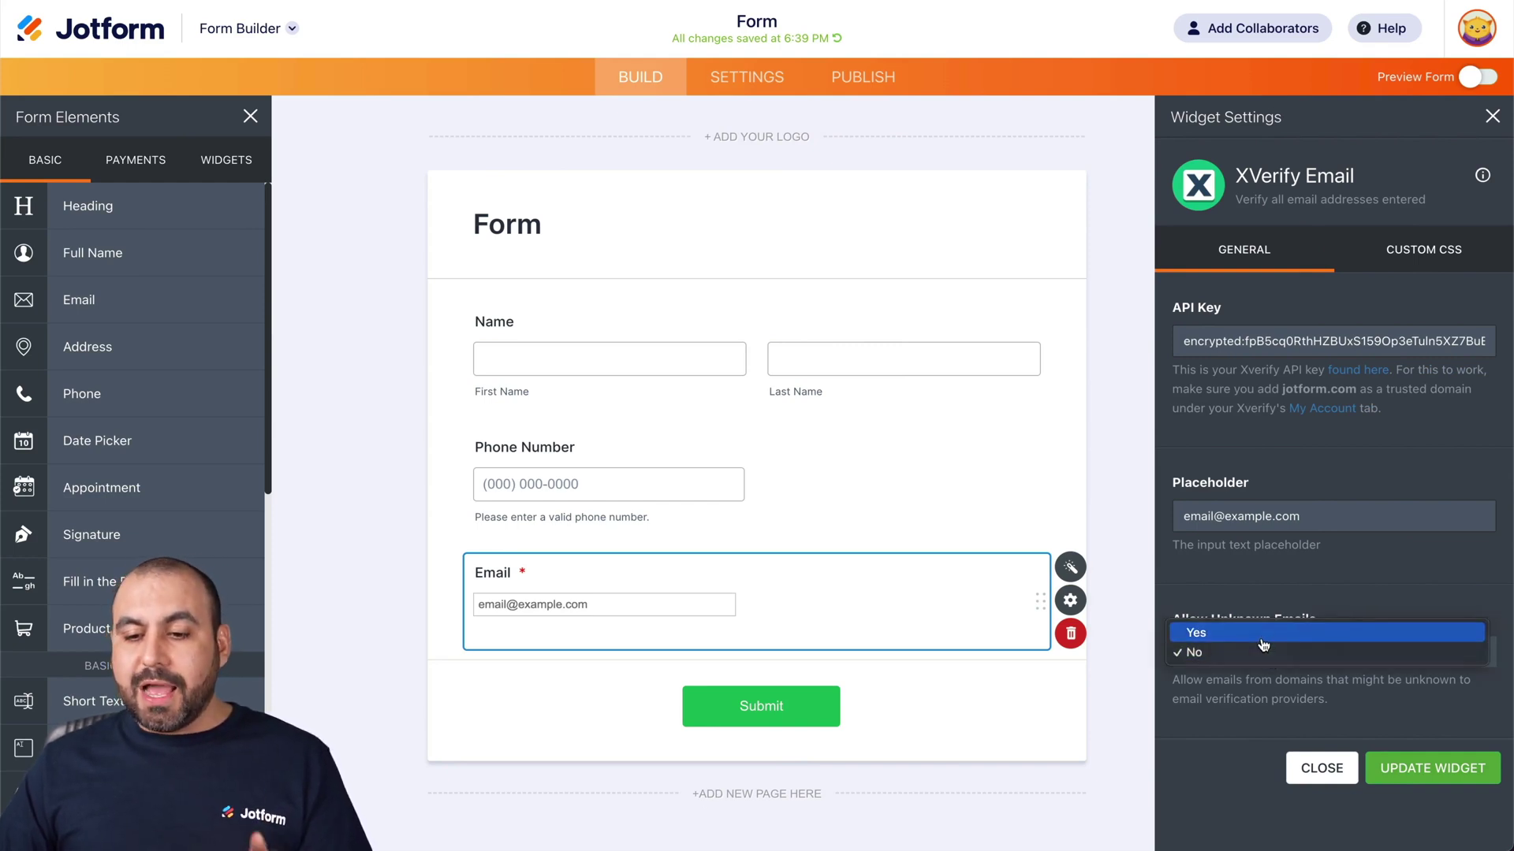
pyautogui.click(1264, 643)
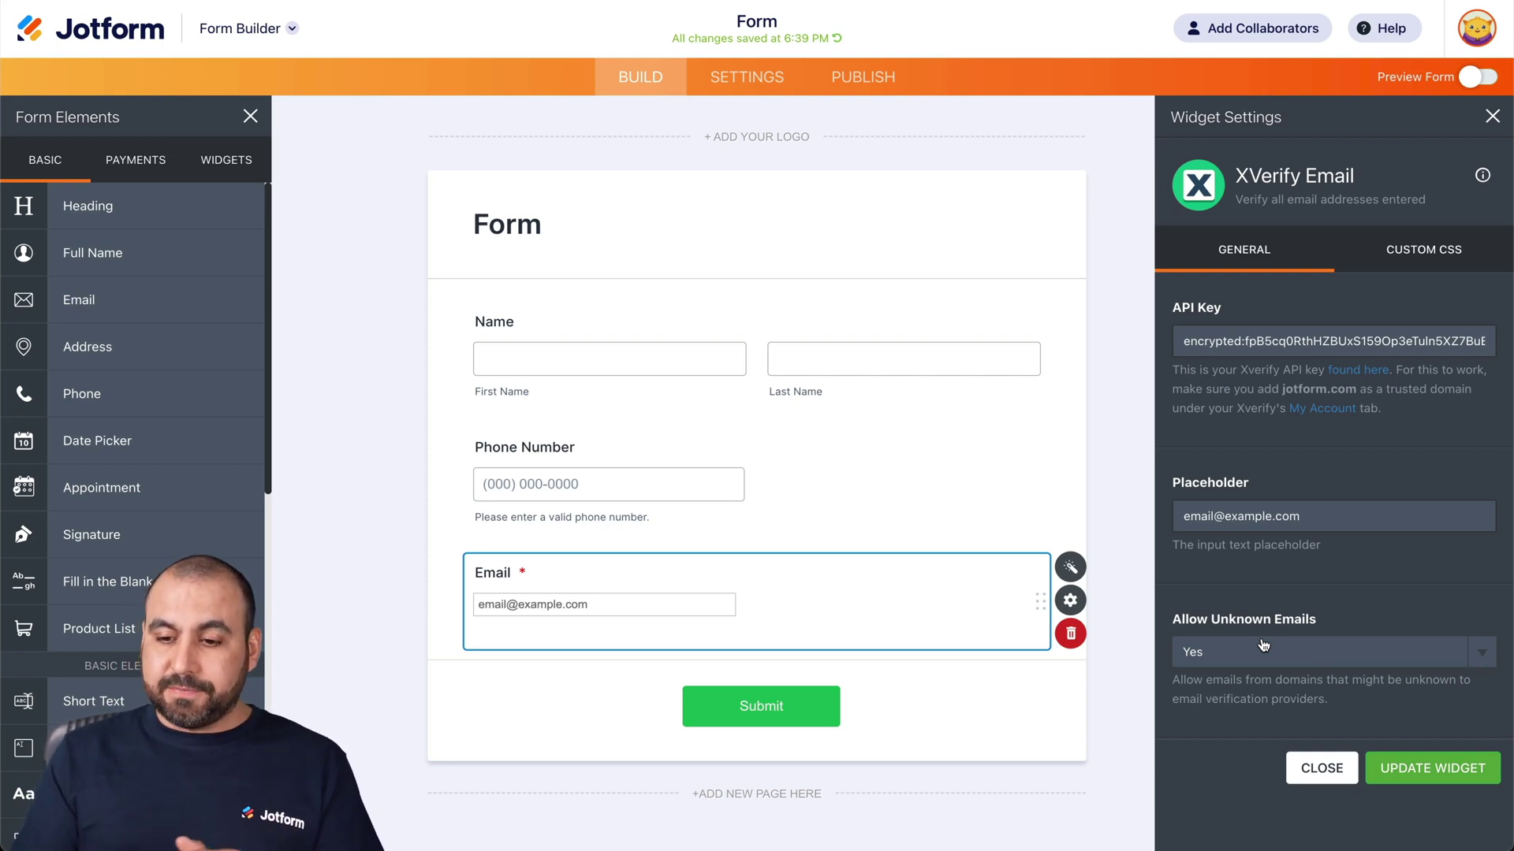
pyautogui.click(1419, 776)
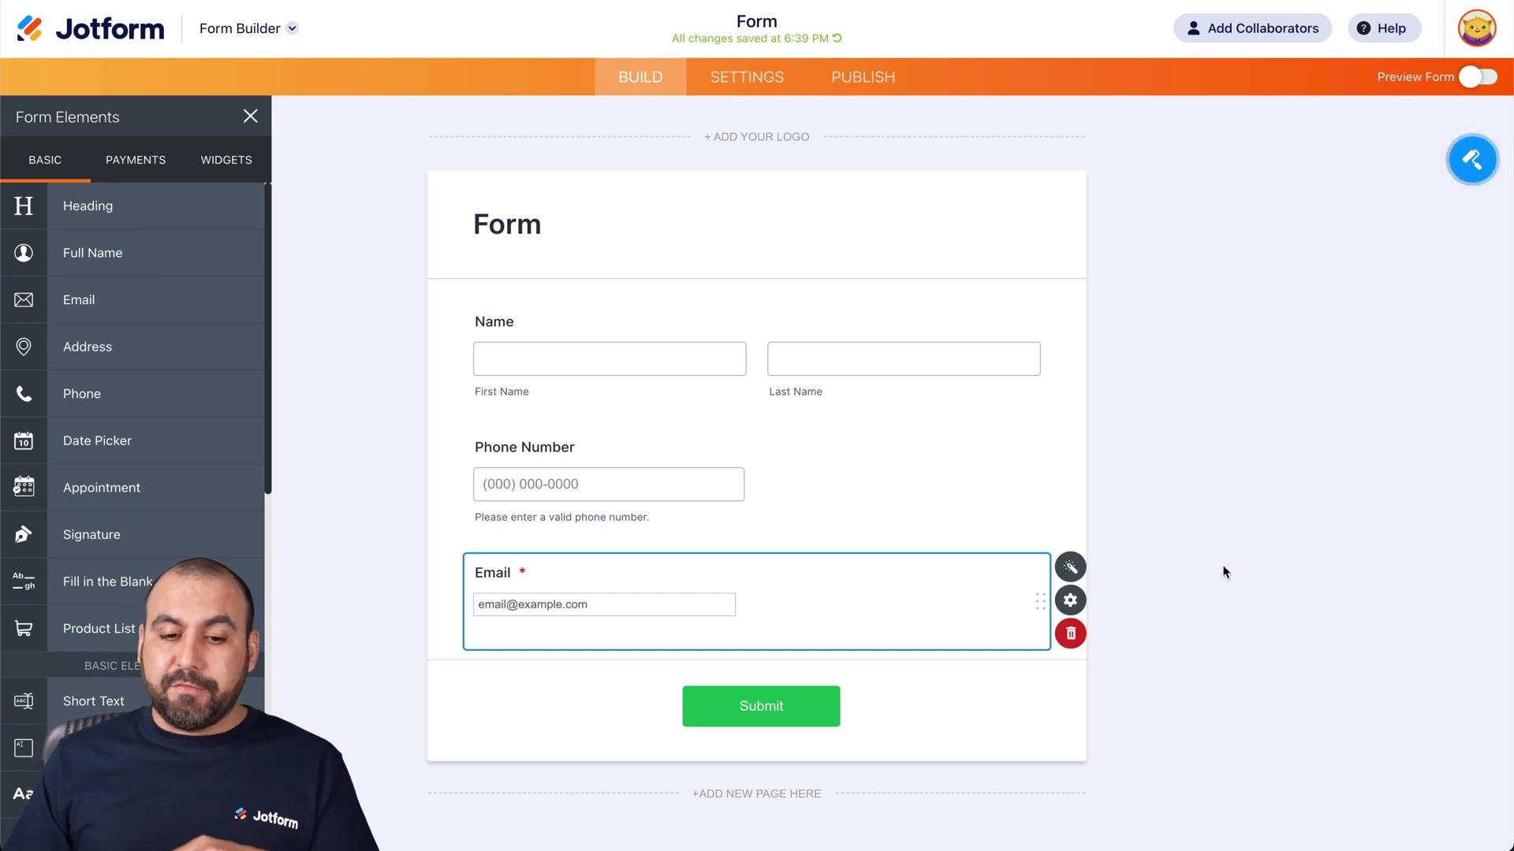
pyautogui.click(1069, 601)
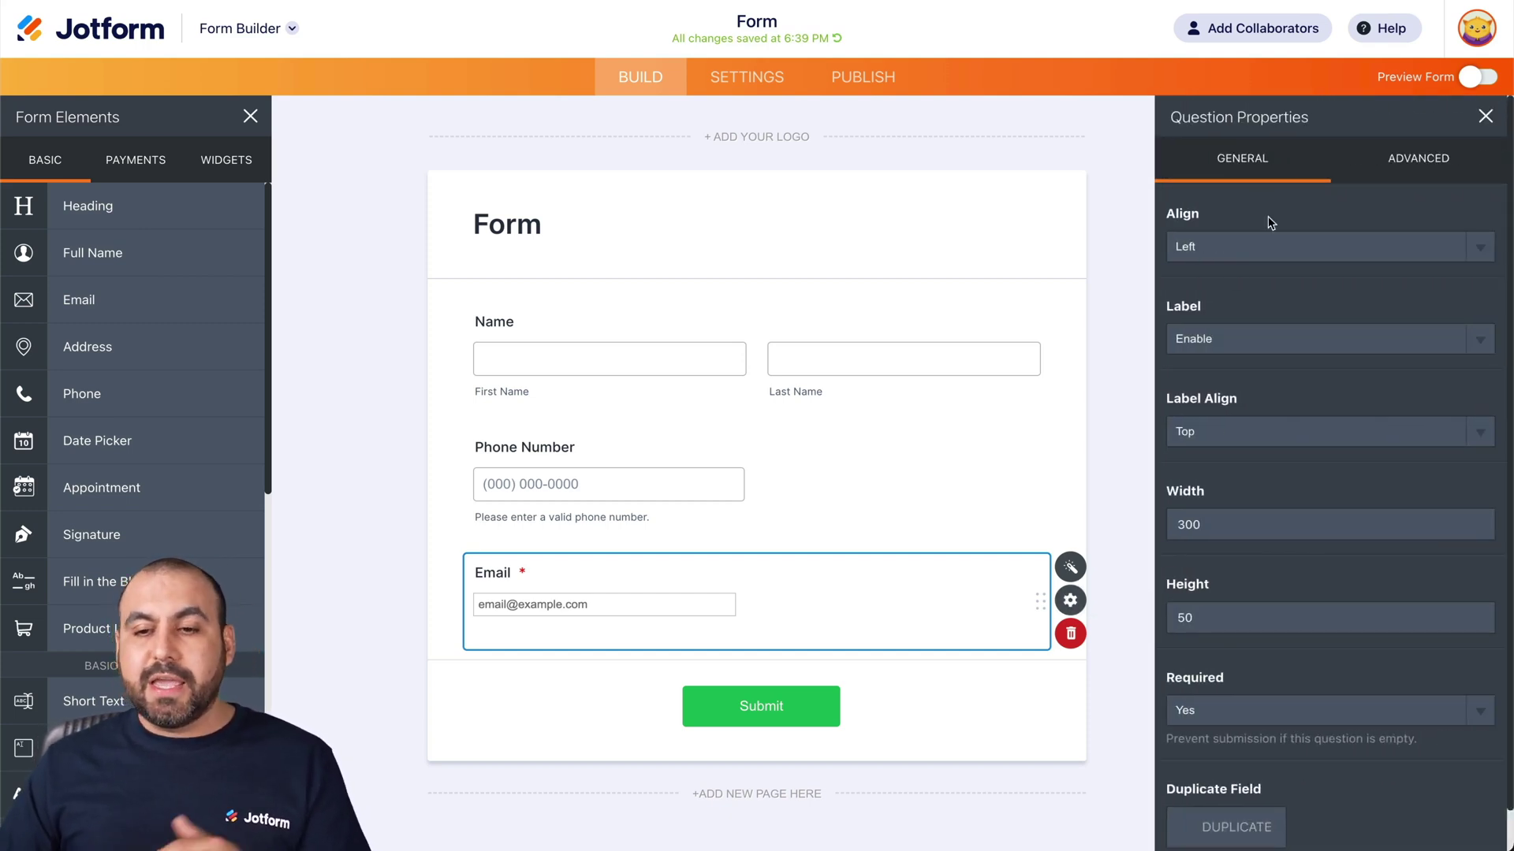
# Step: Toggle the Email field's Required setting to No and back to Yes, then view Advanced properties
pyautogui.scroll(-1, 1290, 316)
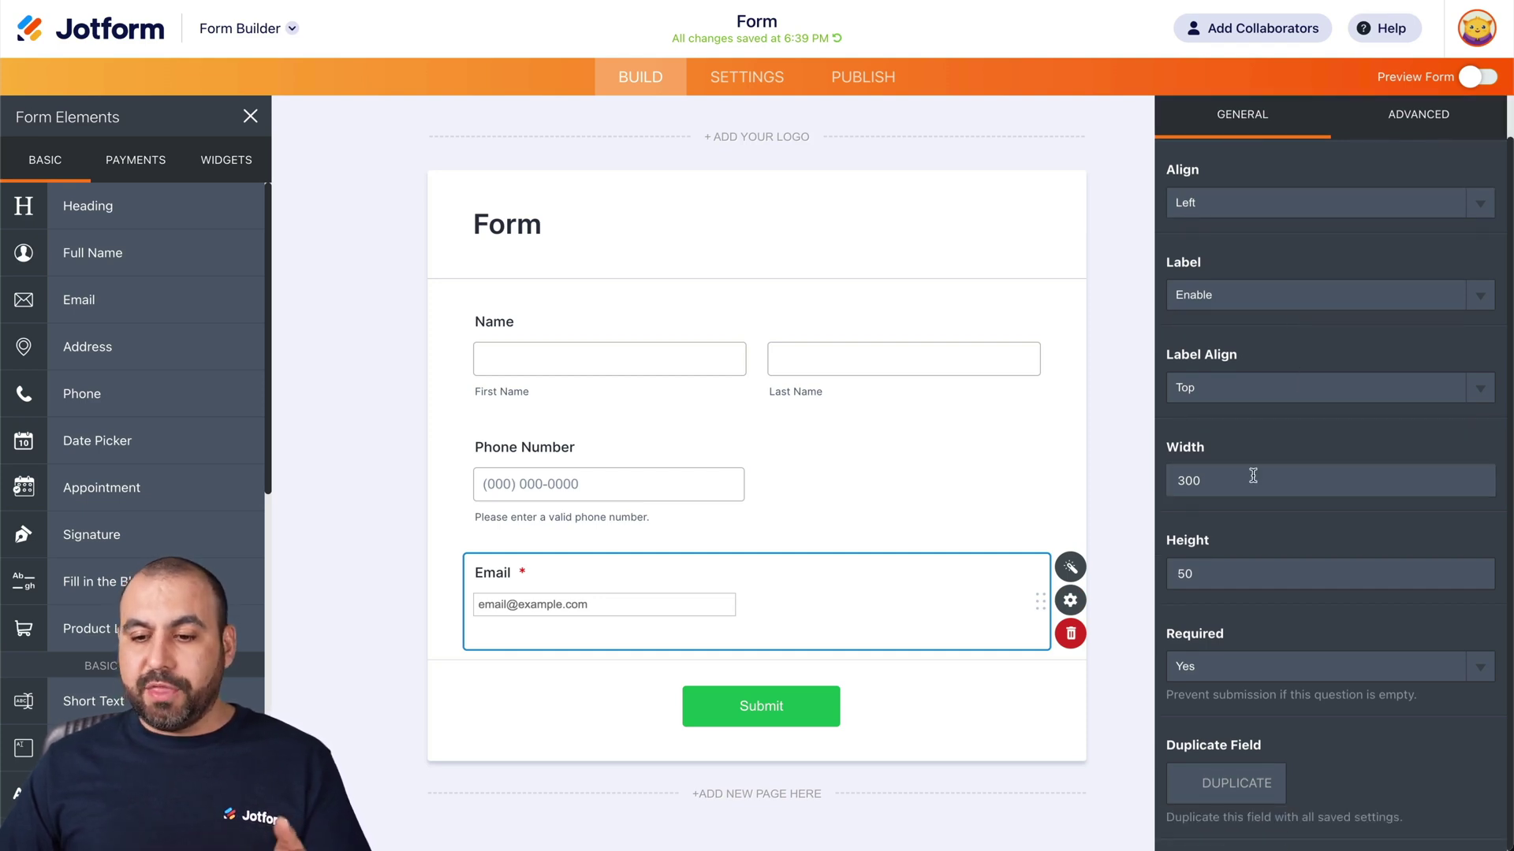
pyautogui.click(1248, 685)
pyautogui.click(1242, 649)
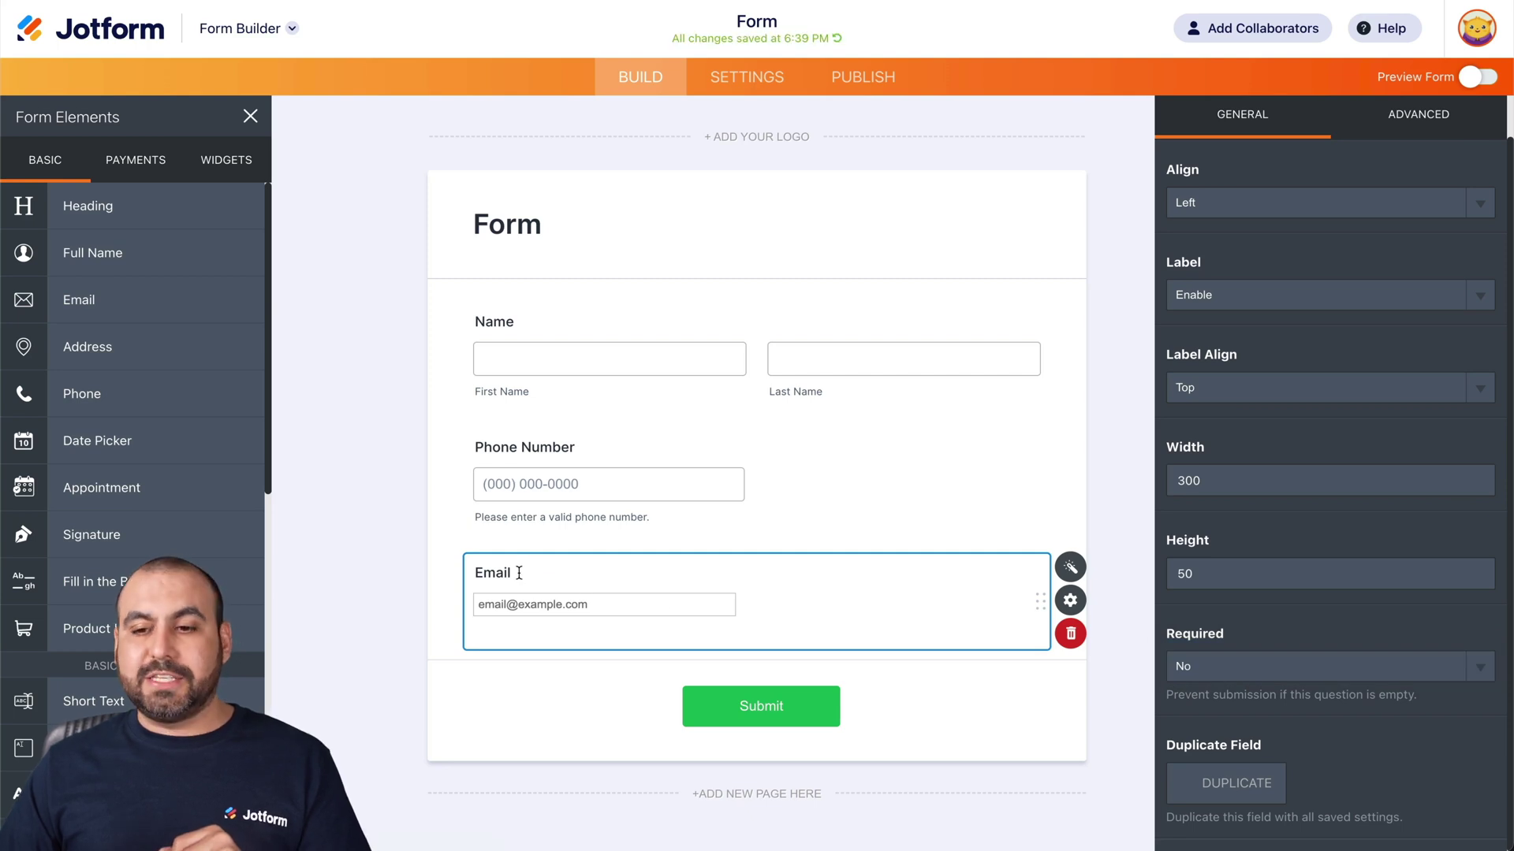
pyautogui.click(1265, 666)
pyautogui.click(1265, 687)
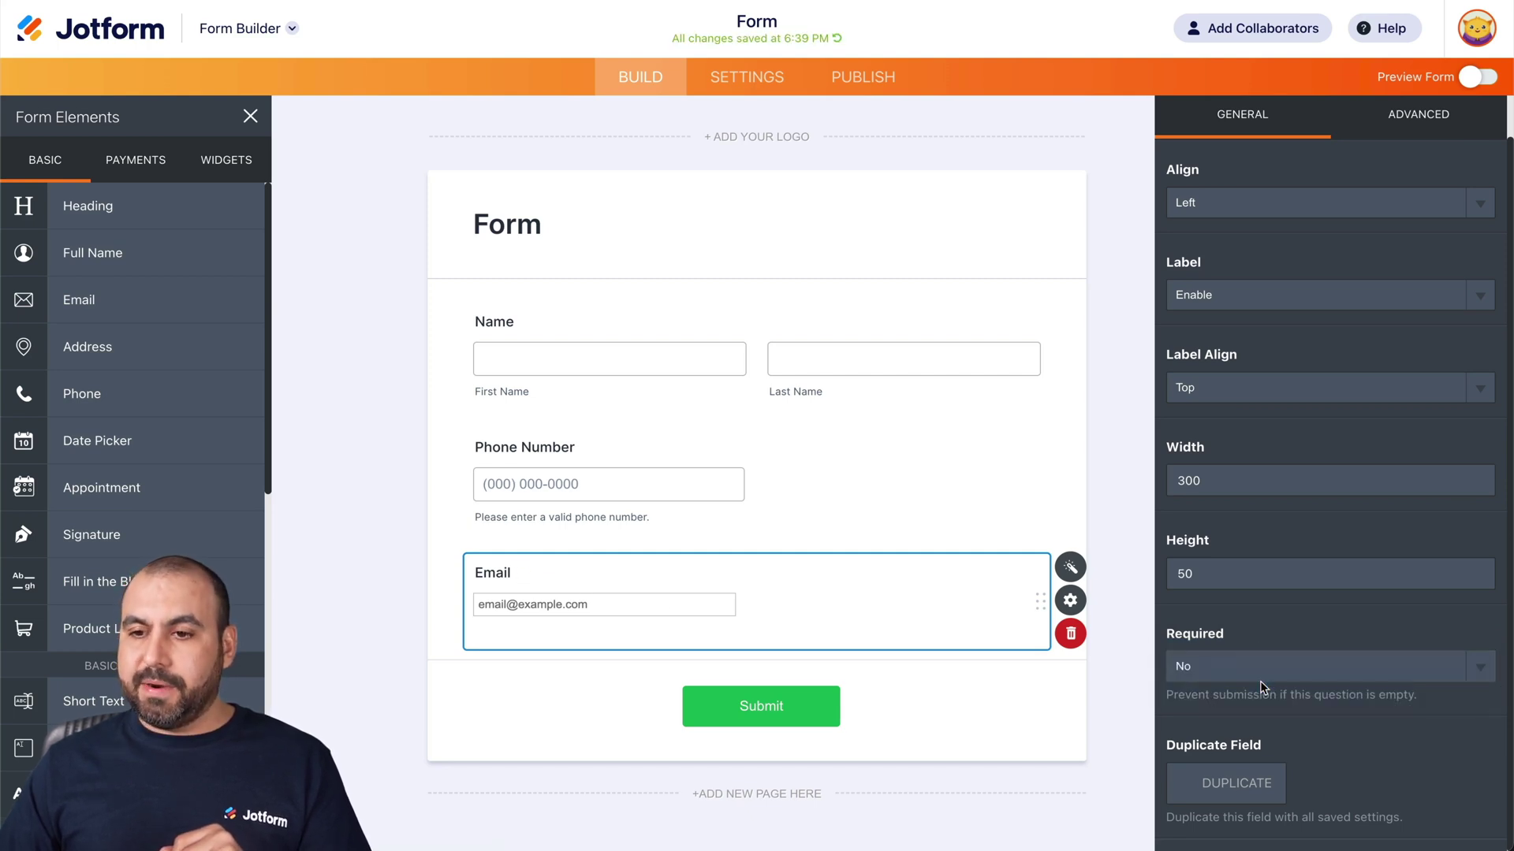
pyautogui.click(1419, 126)
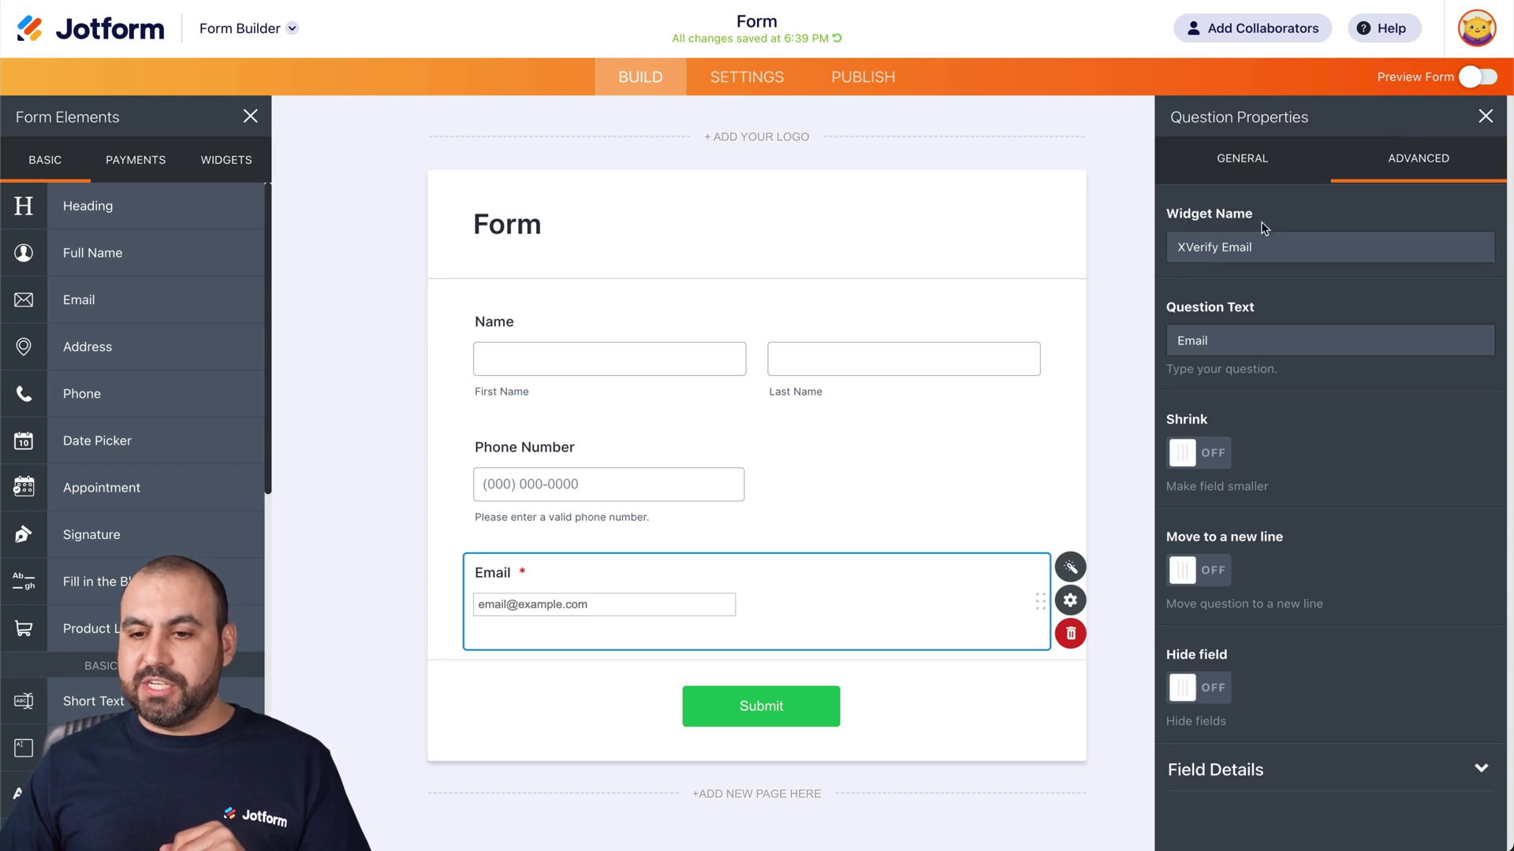
pyautogui.click(1214, 462)
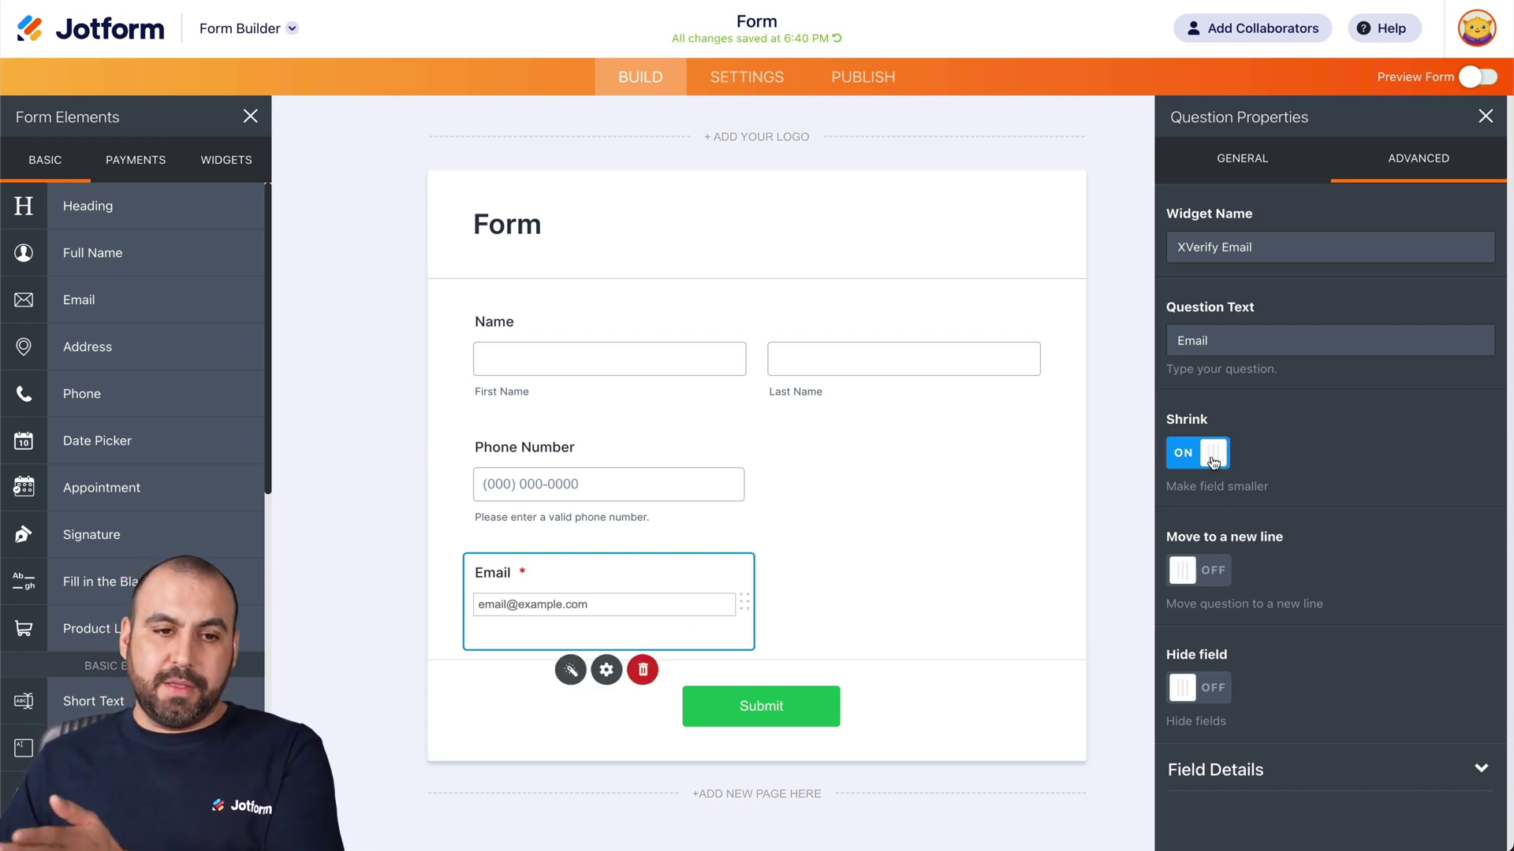
pyautogui.click(1213, 461)
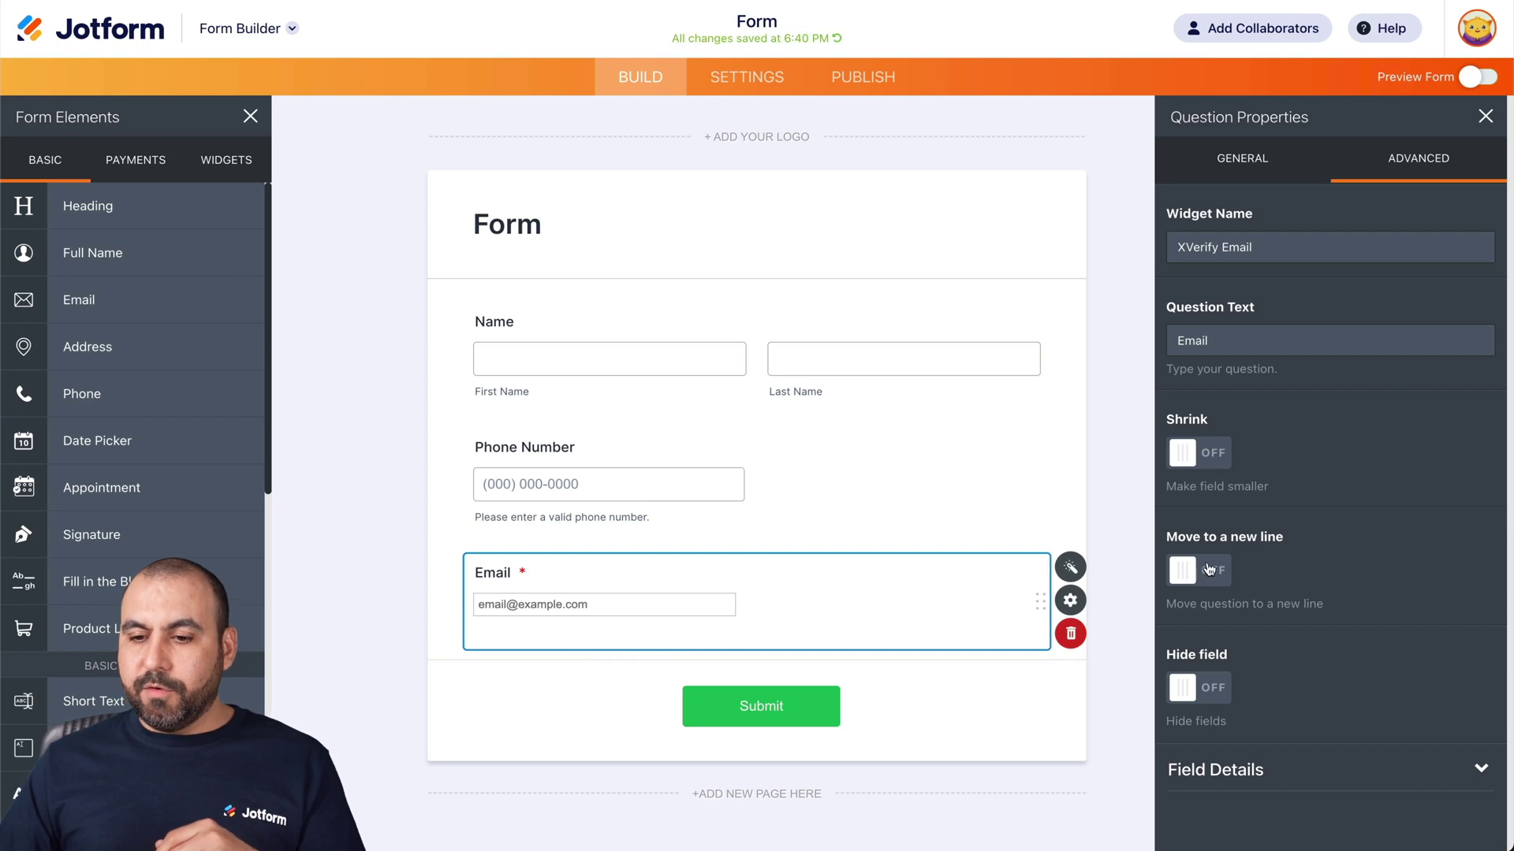